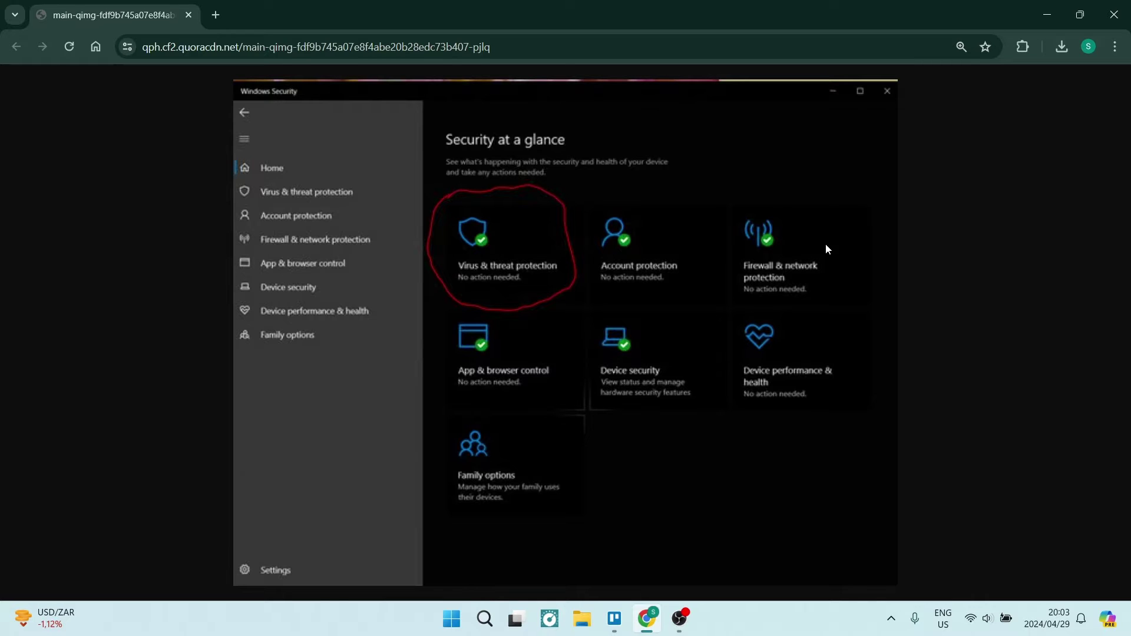
# Step: Minimize the Chrome window showing the Windows Security screenshot to reveal the desktop
pyautogui.click(1045, 15)
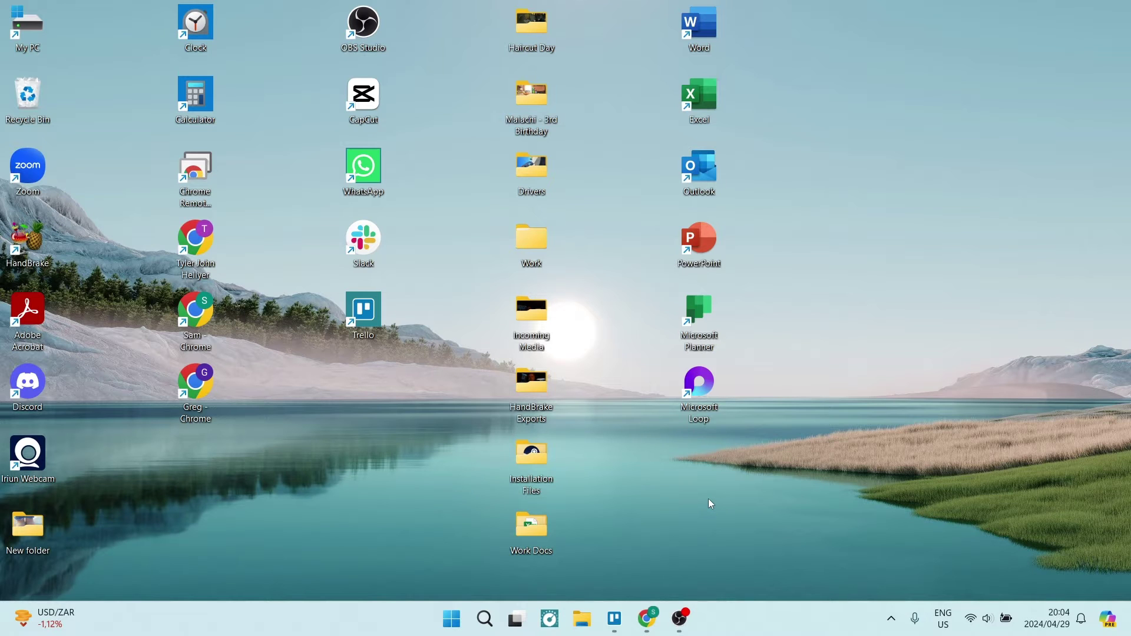
# Step: Search Windows for 'add' and open Add or remove programs (Installed apps, 82 apps)
pyautogui.click(483, 617)
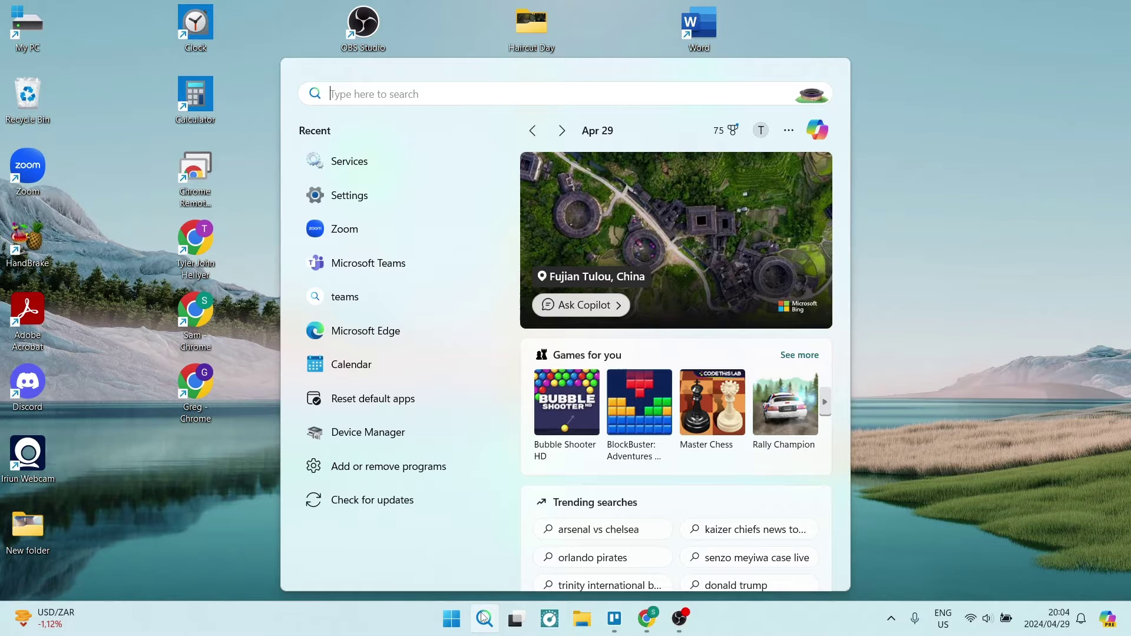
pyautogui.write('add')
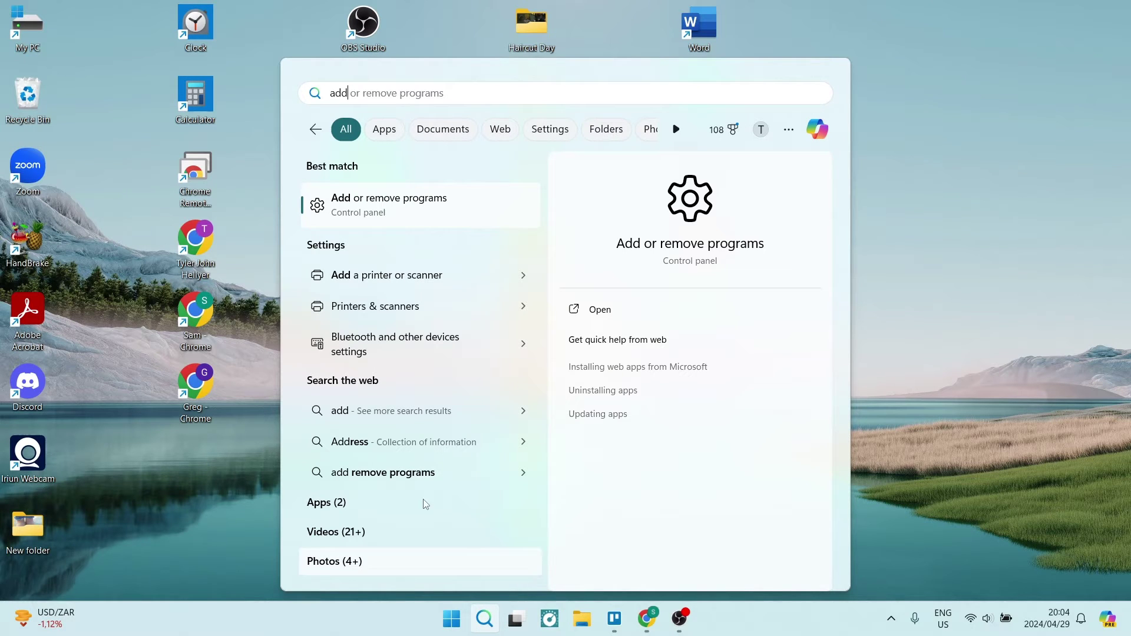
pyautogui.click(451, 201)
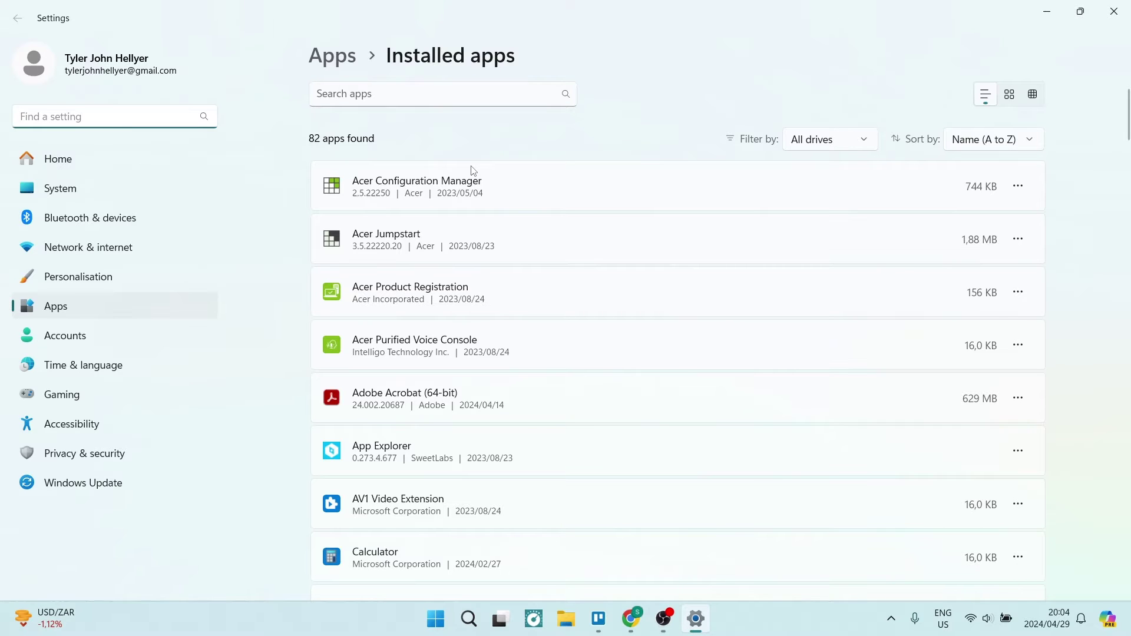
# Step: Search the installed apps list for 'anti', then clear the search
pyautogui.click(461, 99)
pyautogui.write('anti')
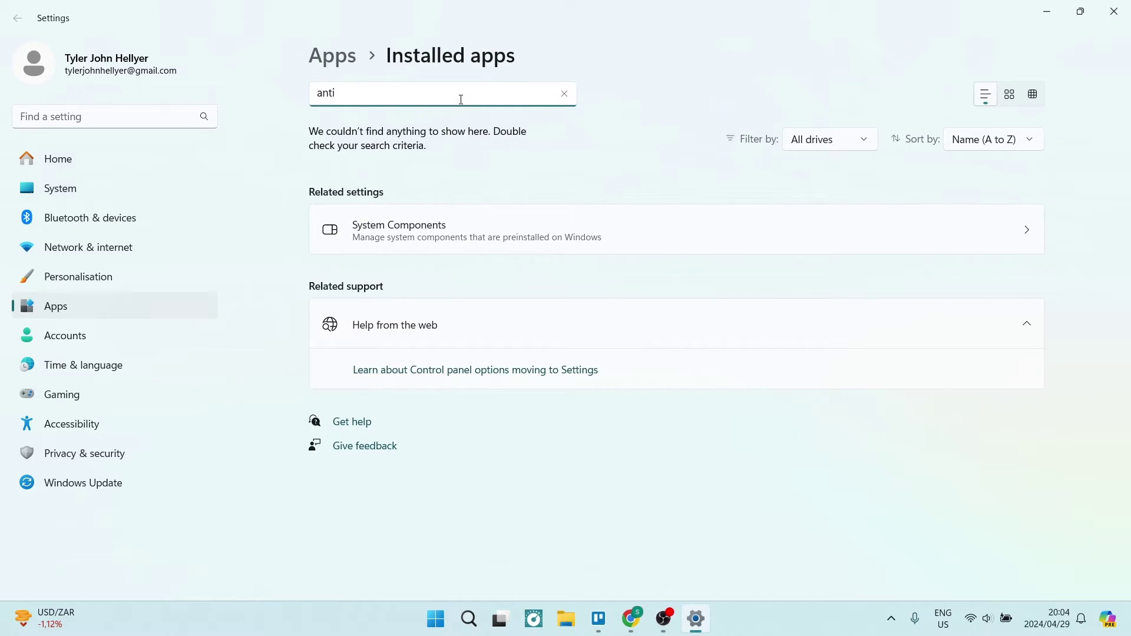
pyautogui.press('BackSpace')
pyautogui.press('BackSpace')
pyautogui.press('BackSpace')
pyautogui.press('BackSpace')
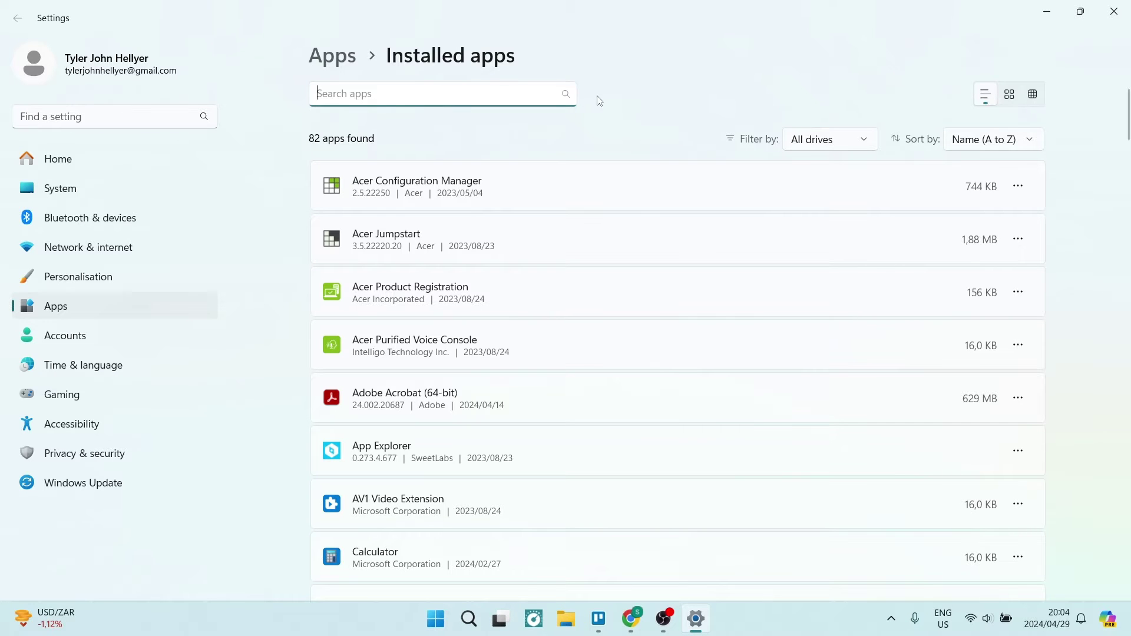
# Step: Scroll the apps list and open the AV1 Video Extension options menu
pyautogui.scroll(-4, 501, 265)
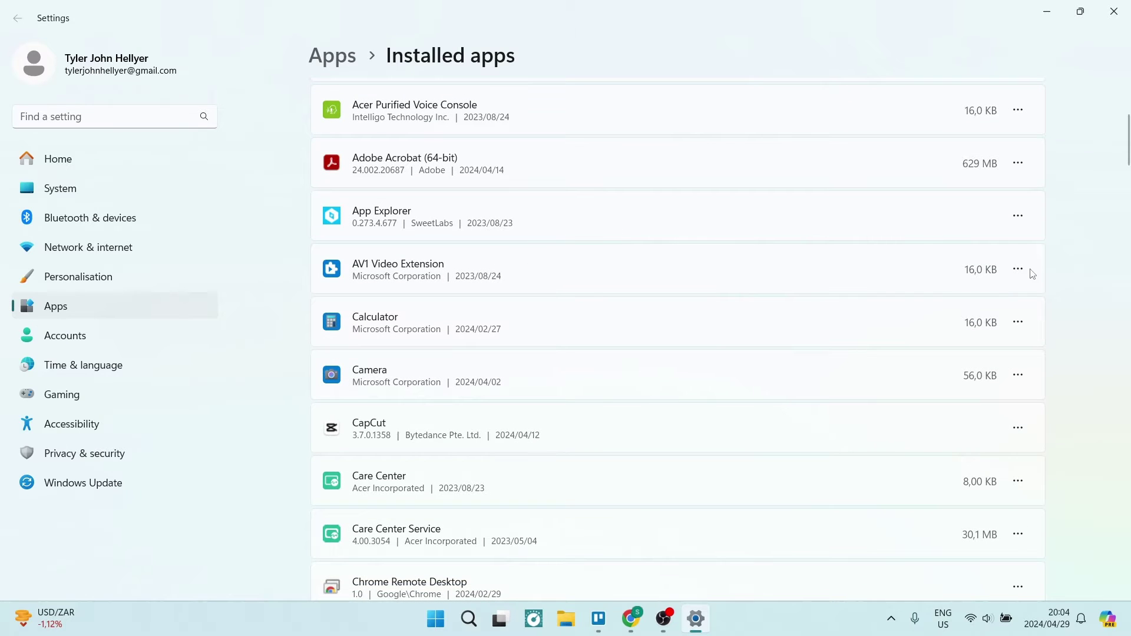
pyautogui.click(1019, 270)
pyautogui.click(1019, 270)
pyautogui.click(1019, 275)
pyautogui.click(1014, 273)
# Step: Scroll further through the installed apps and close Settings
pyautogui.scroll(-3, 813, 330)
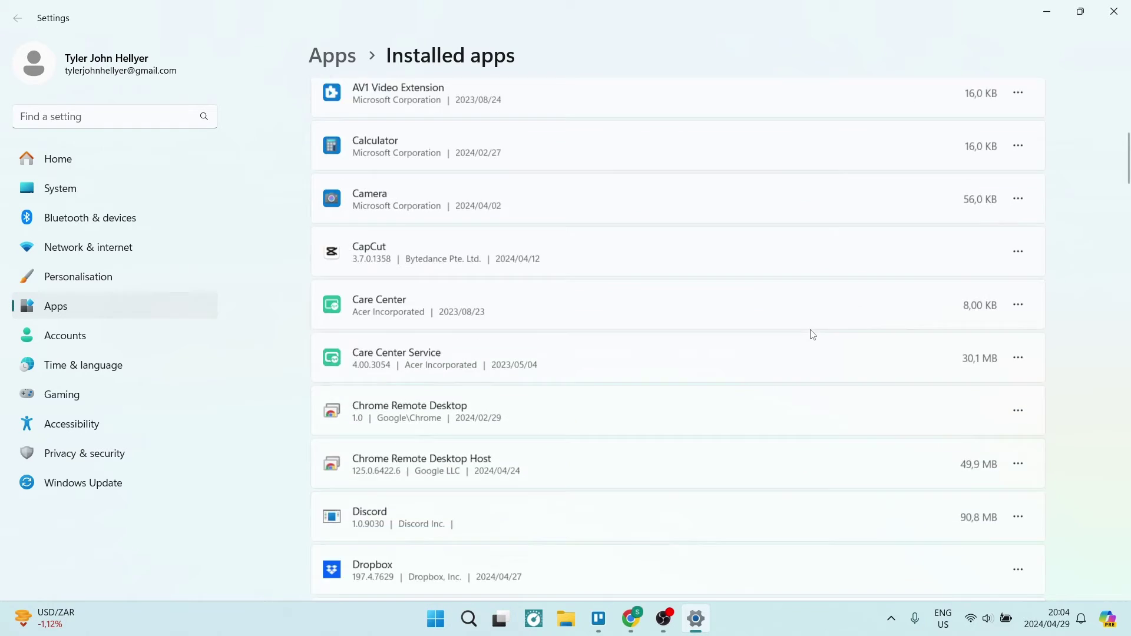
pyautogui.scroll(-9, 813, 334)
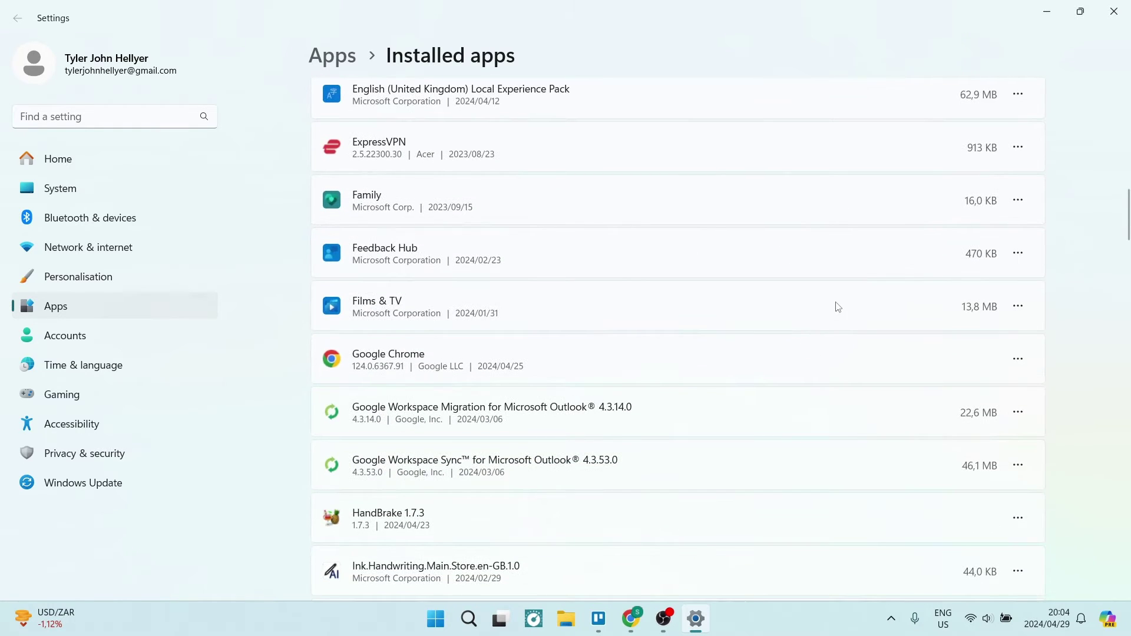
pyautogui.click(1113, 11)
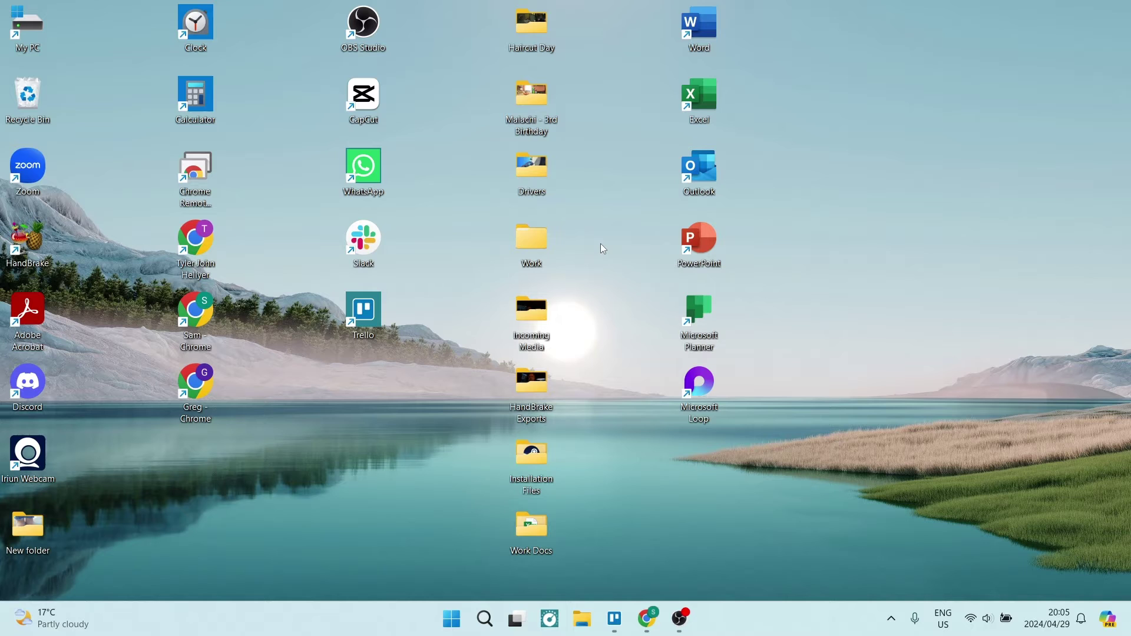
# Step: Search 'windows security' and open the Windows Security app's App settings page
pyautogui.click(485, 619)
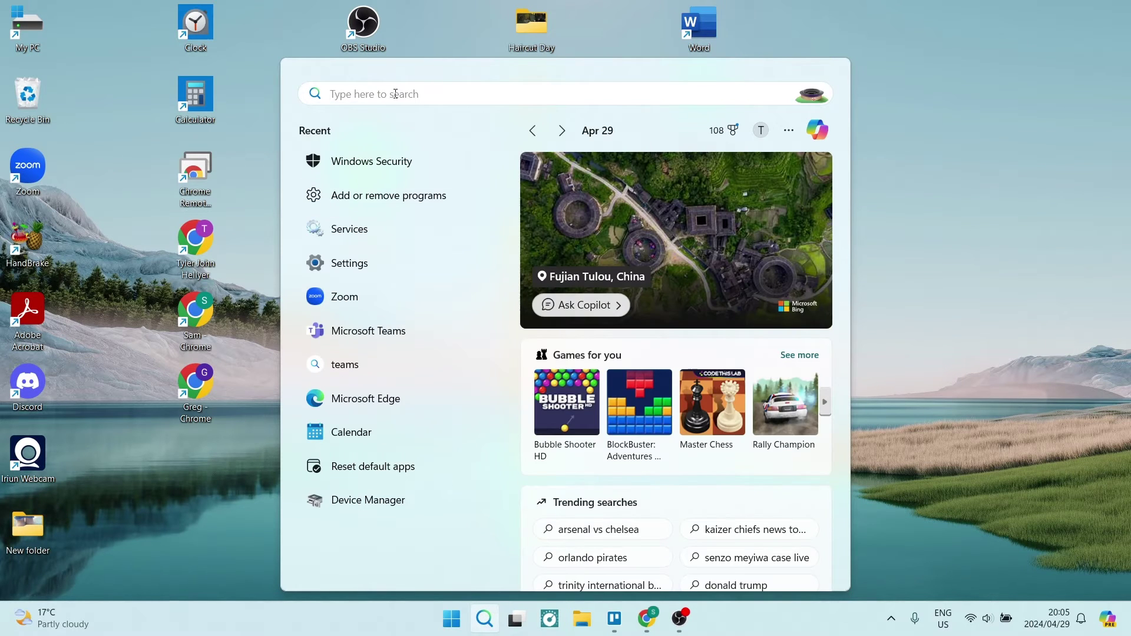
pyautogui.write('win')
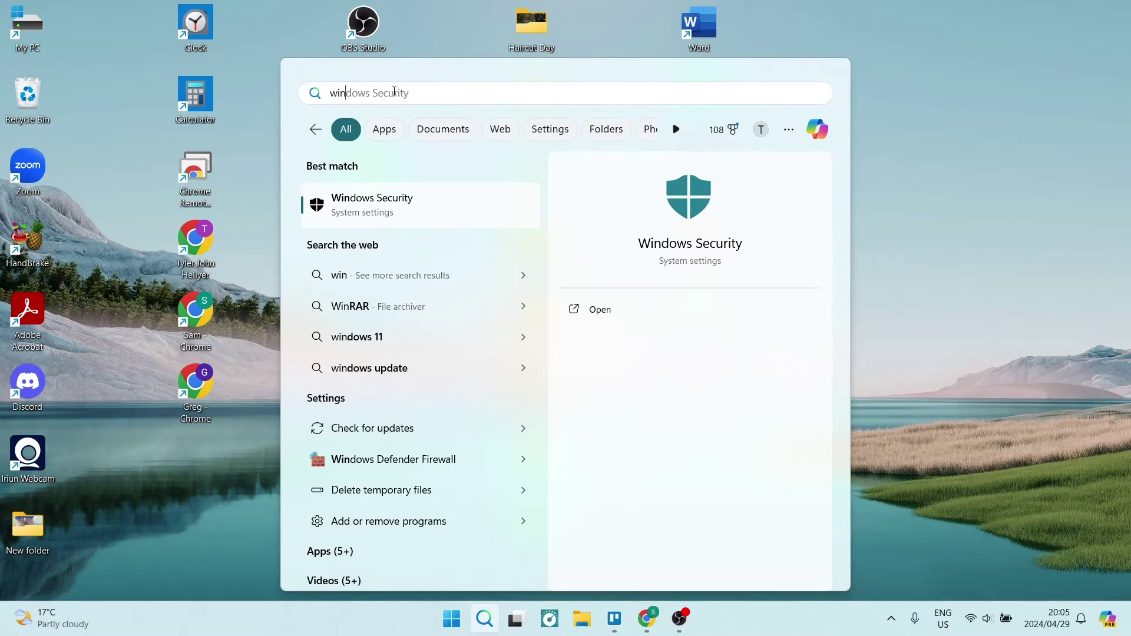
pyautogui.write('dows security')
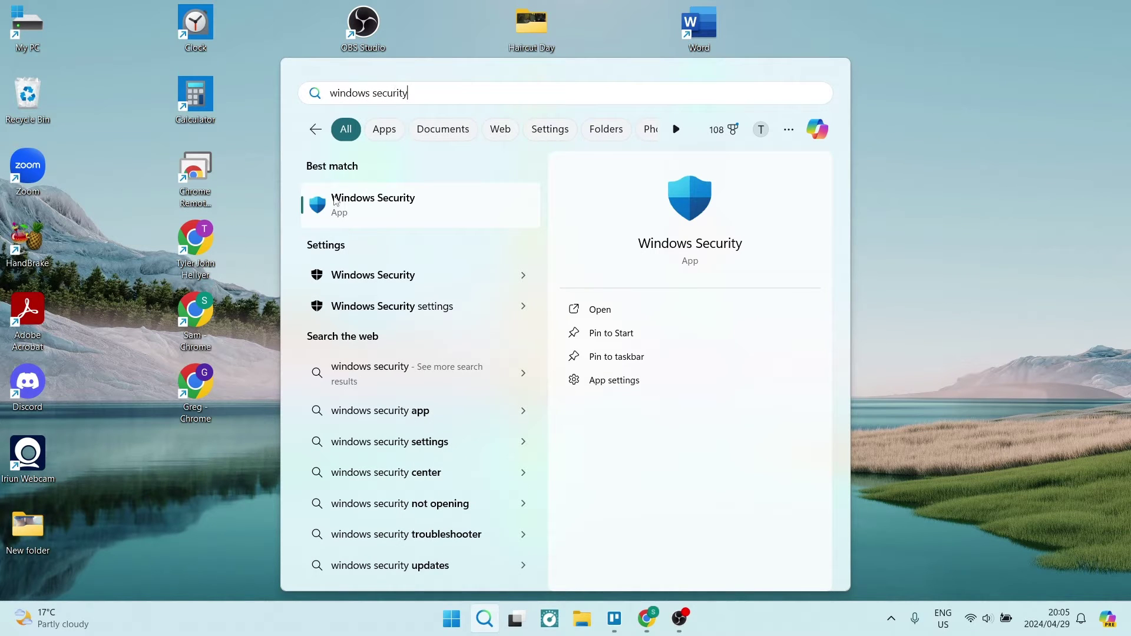
pyautogui.rightClick(387, 204)
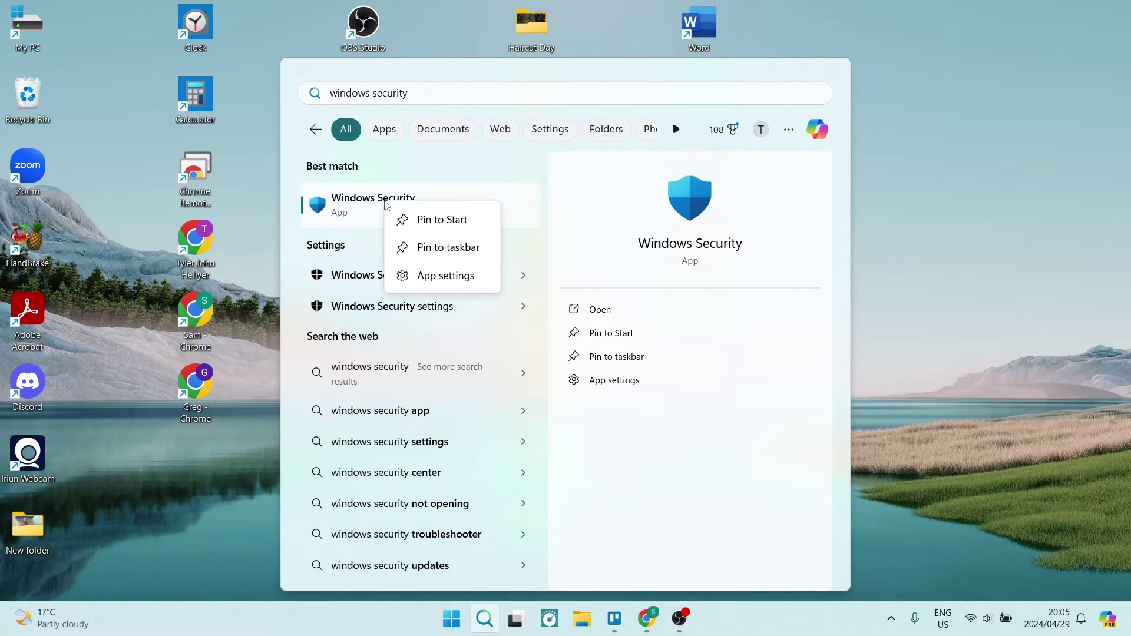
pyautogui.click(446, 278)
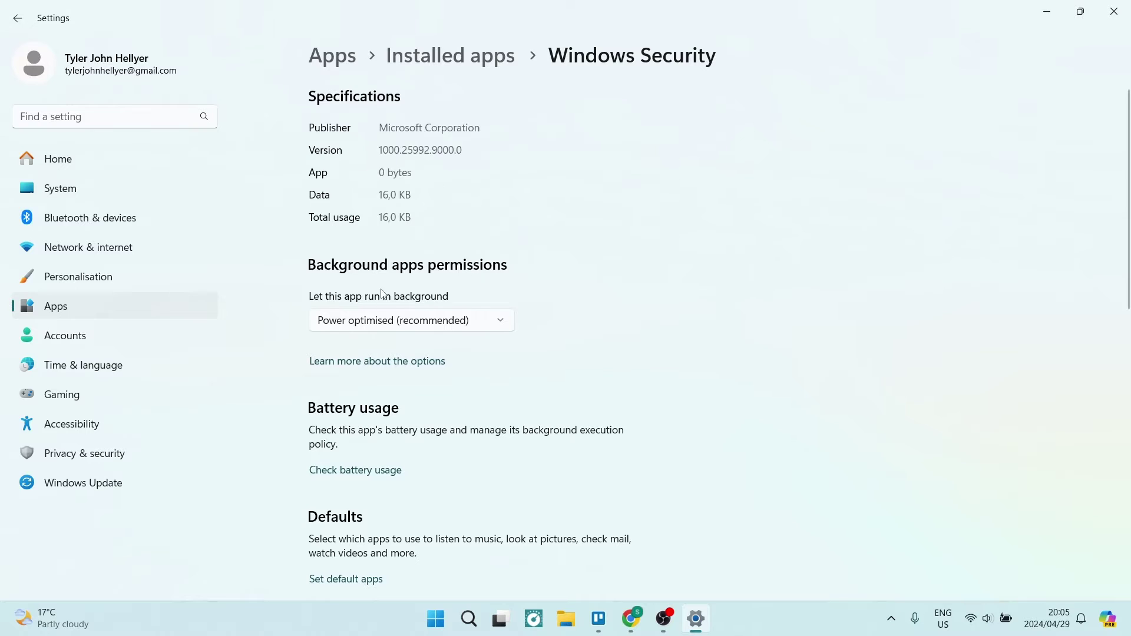
# Step: Review Windows Security's Repair and Reset options, then close Settings without resetting
pyautogui.scroll(-5, 391, 379)
pyautogui.scroll(-1, 393, 379)
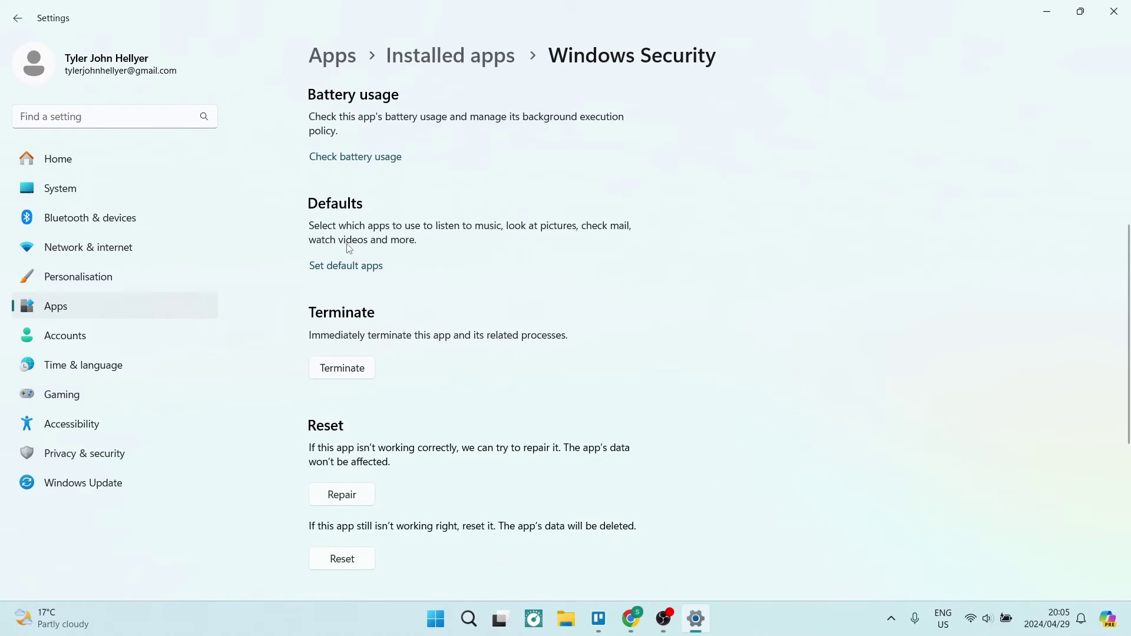
pyautogui.scroll(-4, 349, 242)
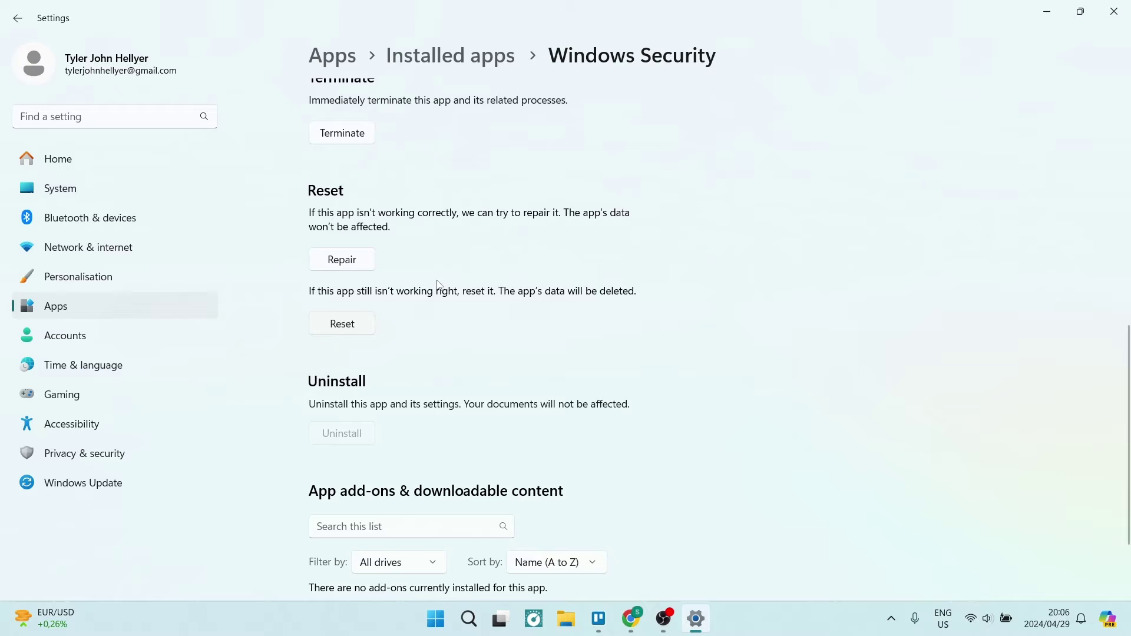
pyautogui.click(1112, 8)
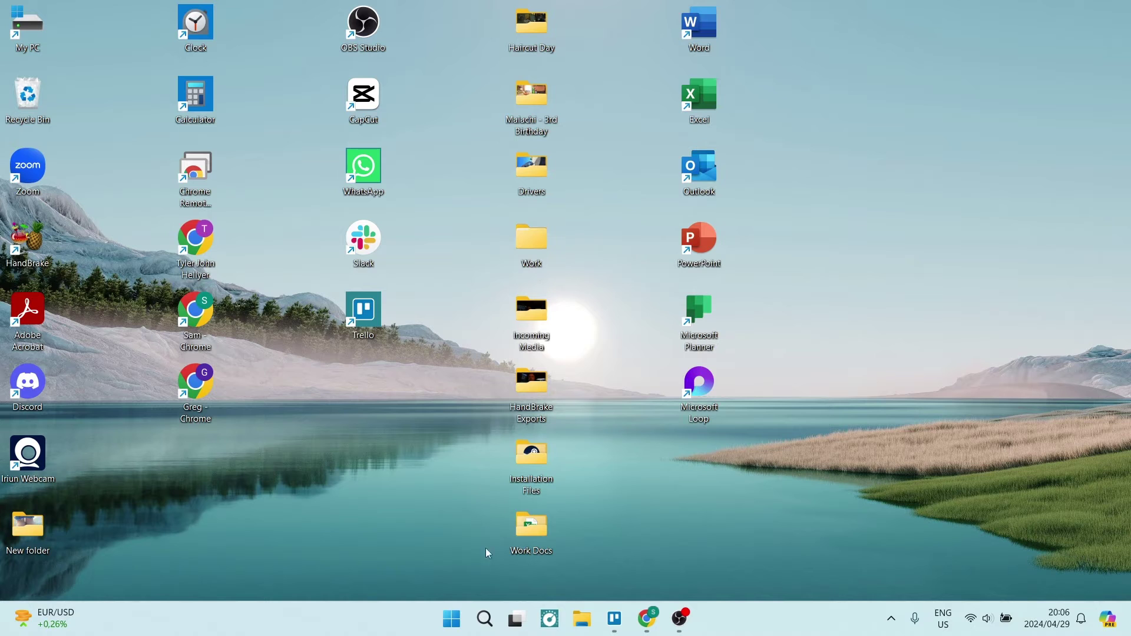
# Step: Search Windows for 'services' and launch the Services console
pyautogui.click(485, 618)
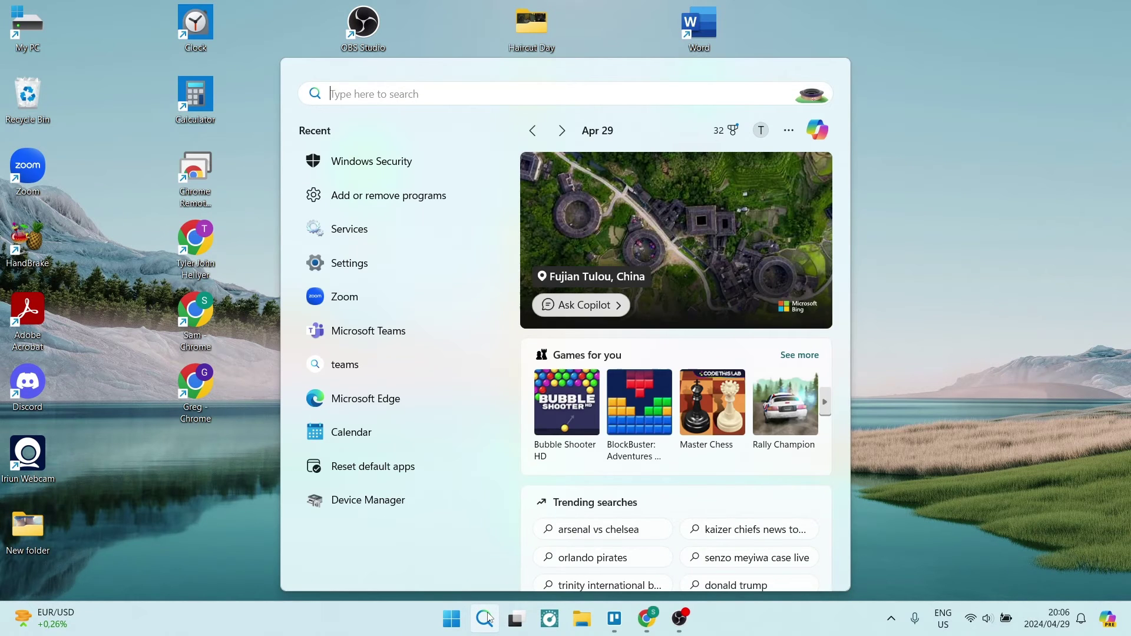
pyautogui.write('services')
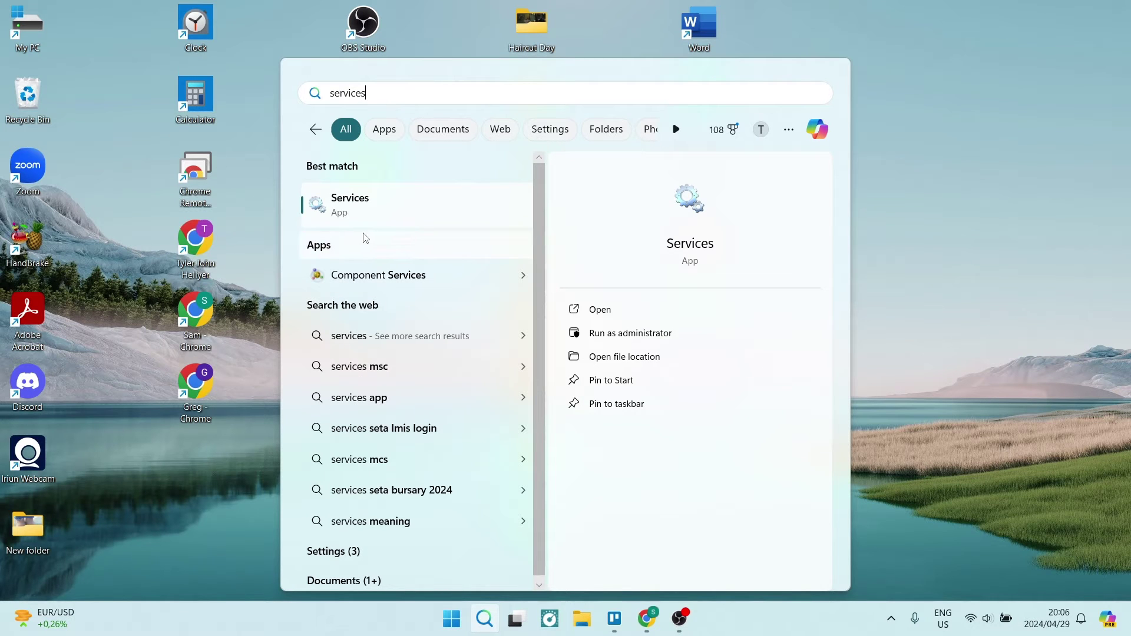
pyautogui.click(356, 211)
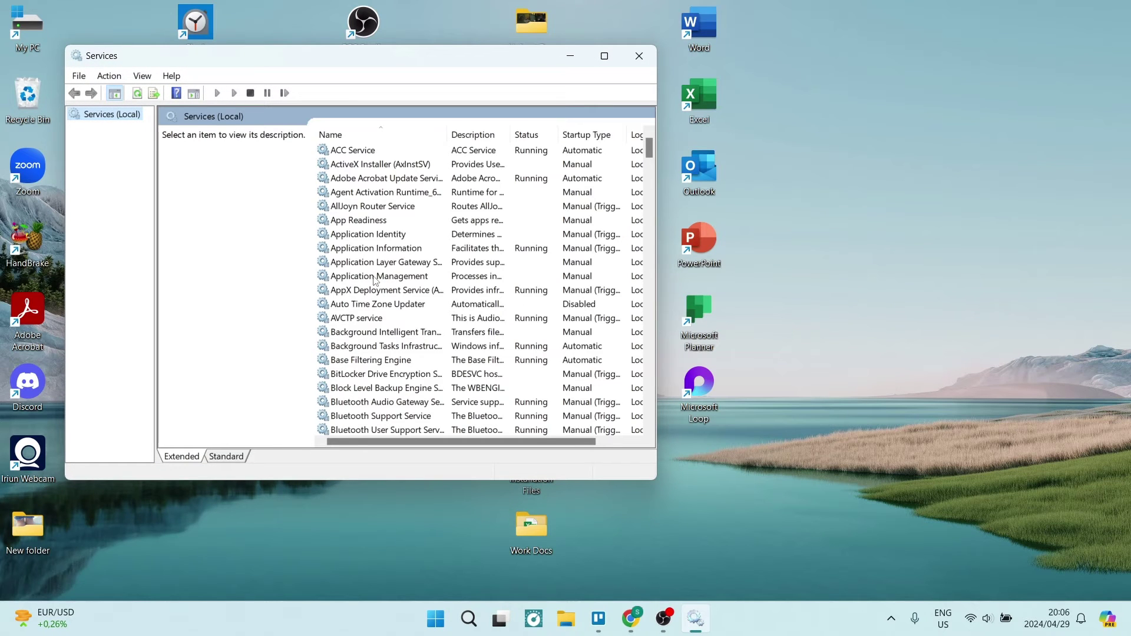
# Step: Maximize Services and select Windows Security Service (Running, Manual) to read its description
pyautogui.click(604, 57)
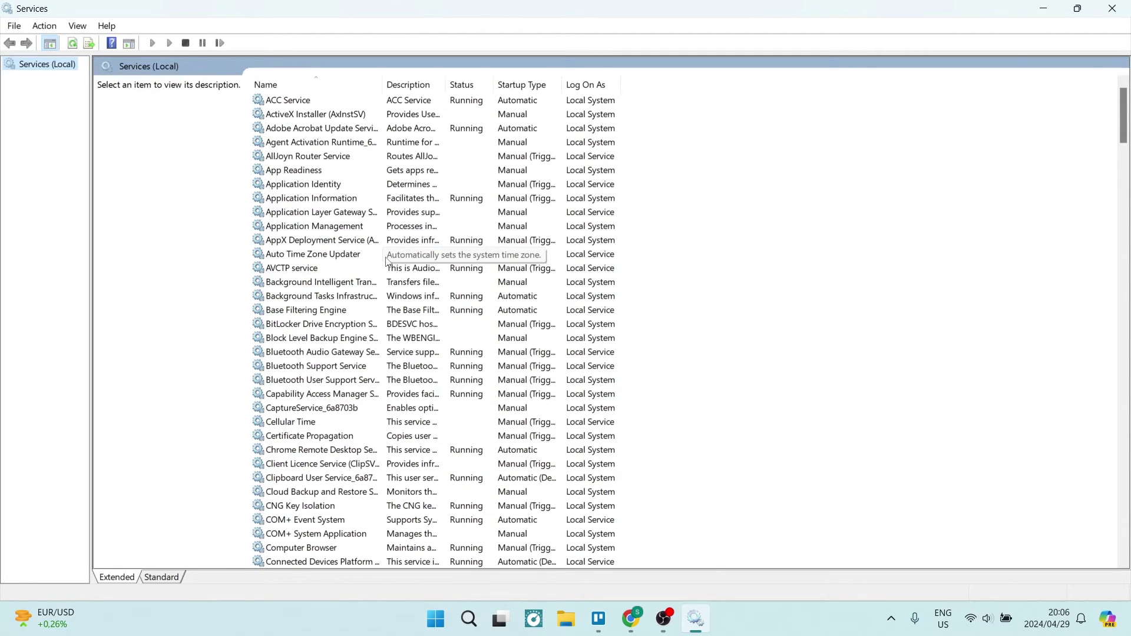
pyautogui.scroll(-20, 387, 262)
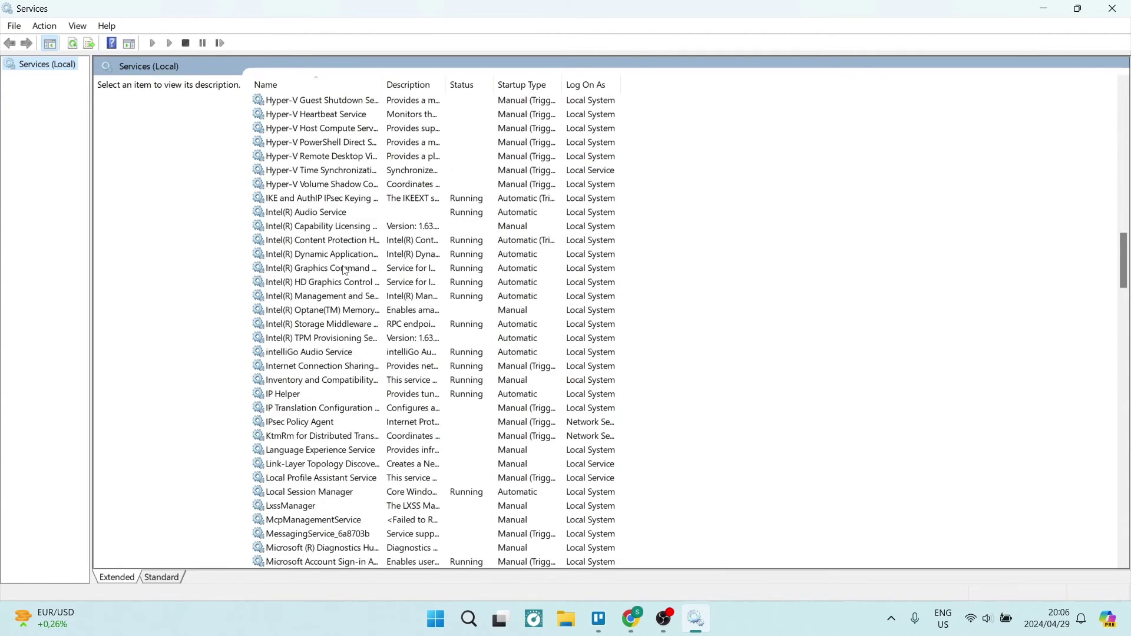
pyautogui.scroll(-20, 345, 270)
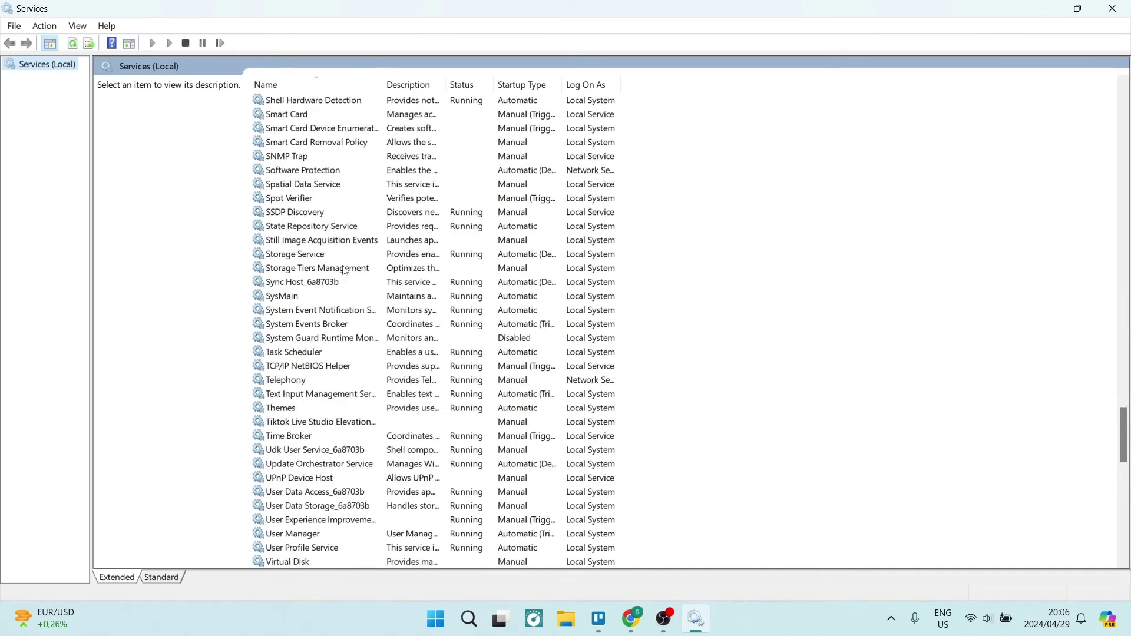
pyautogui.scroll(-20, 345, 270)
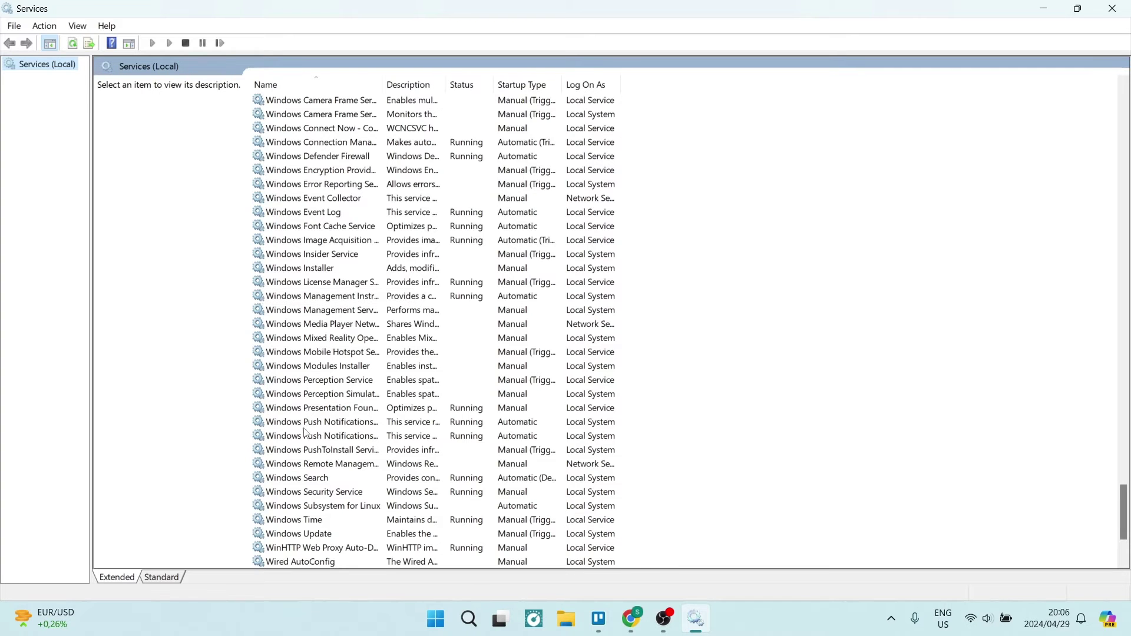
pyautogui.click(313, 496)
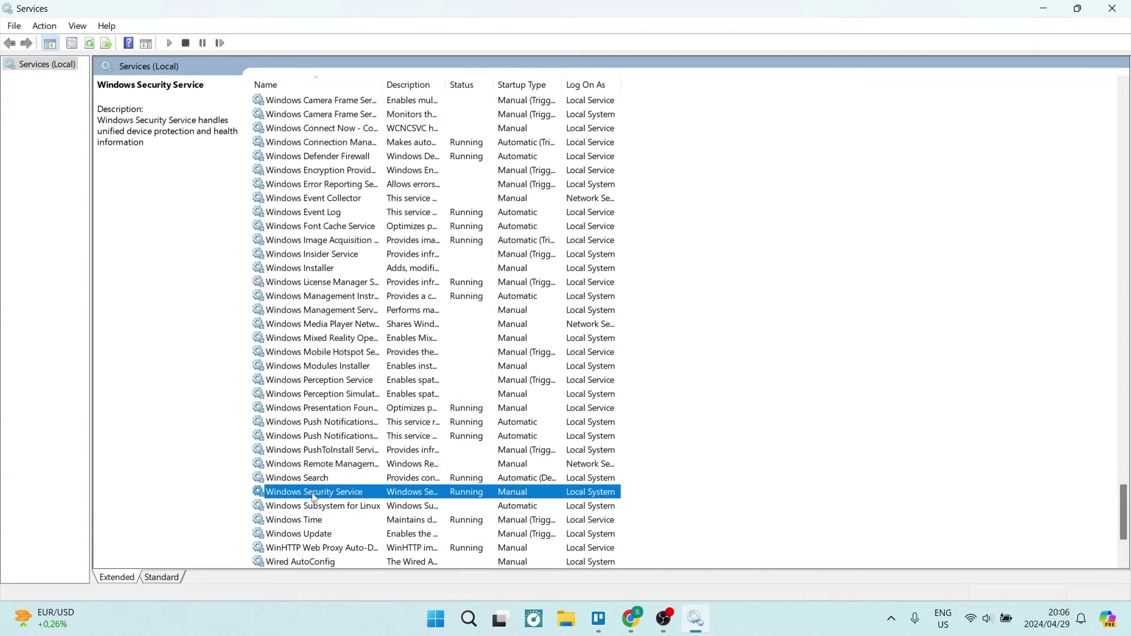
pyautogui.scroll(-3, 314, 499)
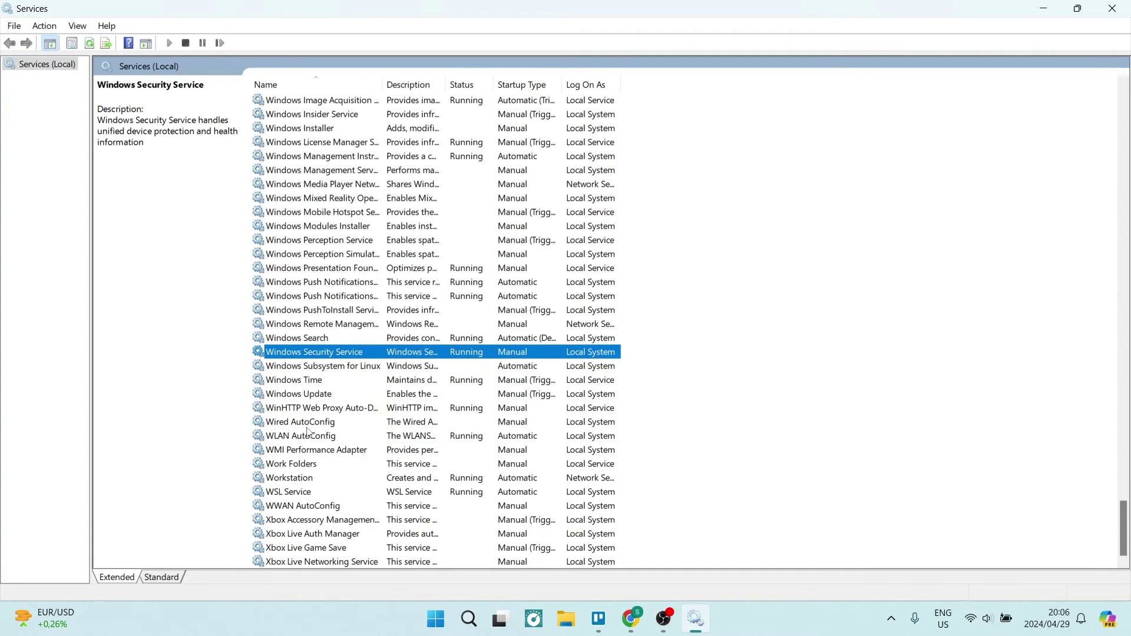
# Step: Copy Windows Security Service's path C:\Windows\system32\SecurityHealthService.exe, then open File Explorer
pyautogui.doubleClick(307, 354)
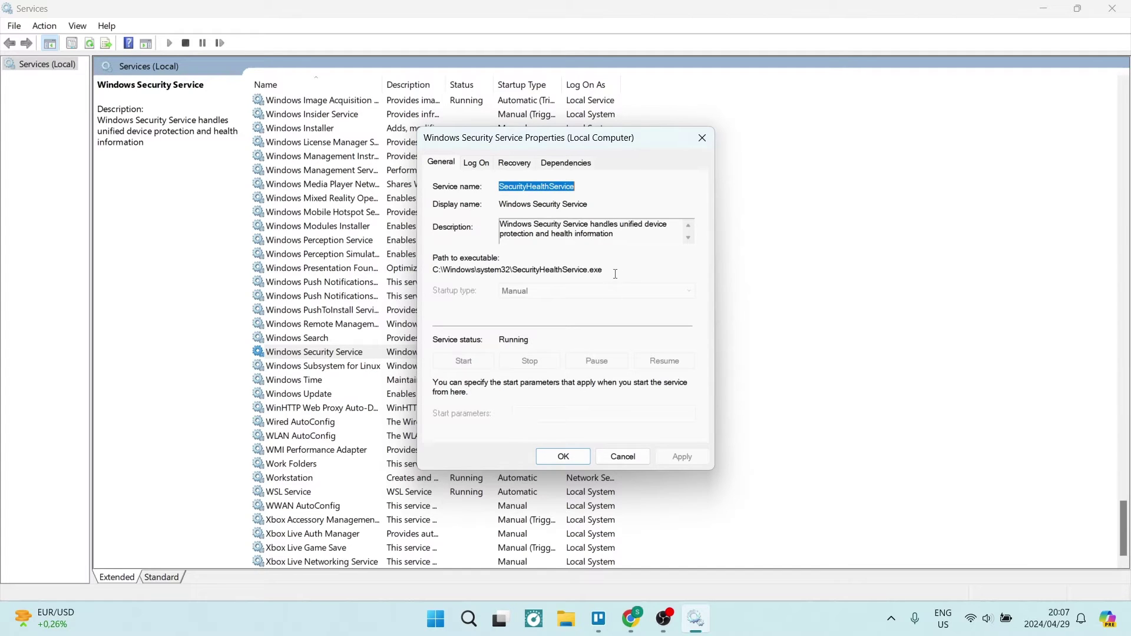
pyautogui.moveTo(607, 271); pyautogui.dragTo(432, 271)
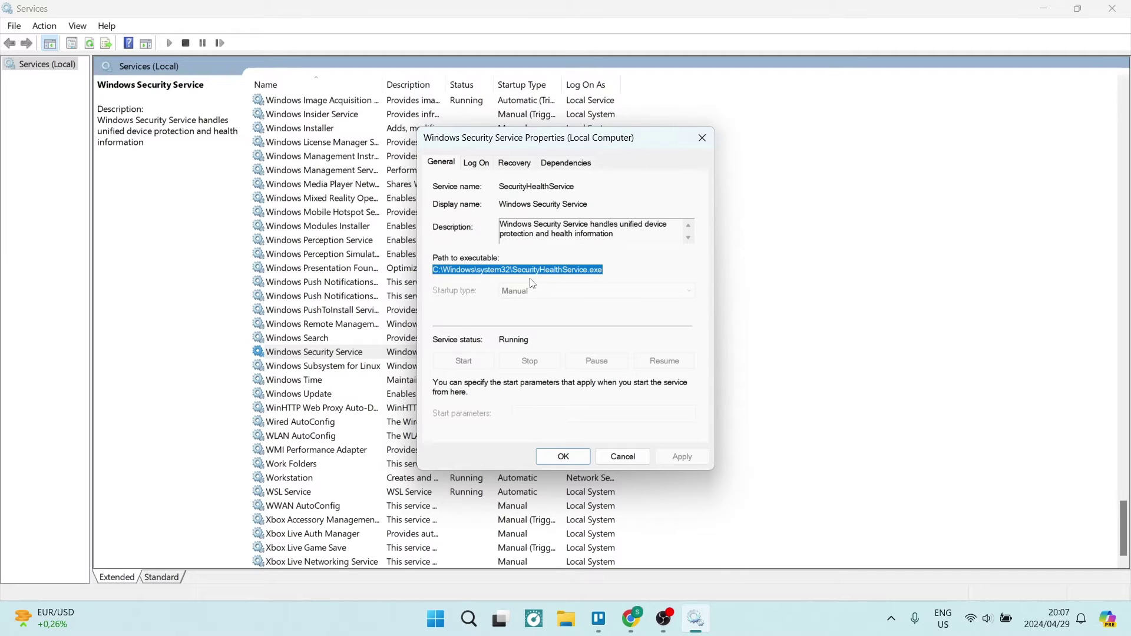
pyautogui.click(618, 268)
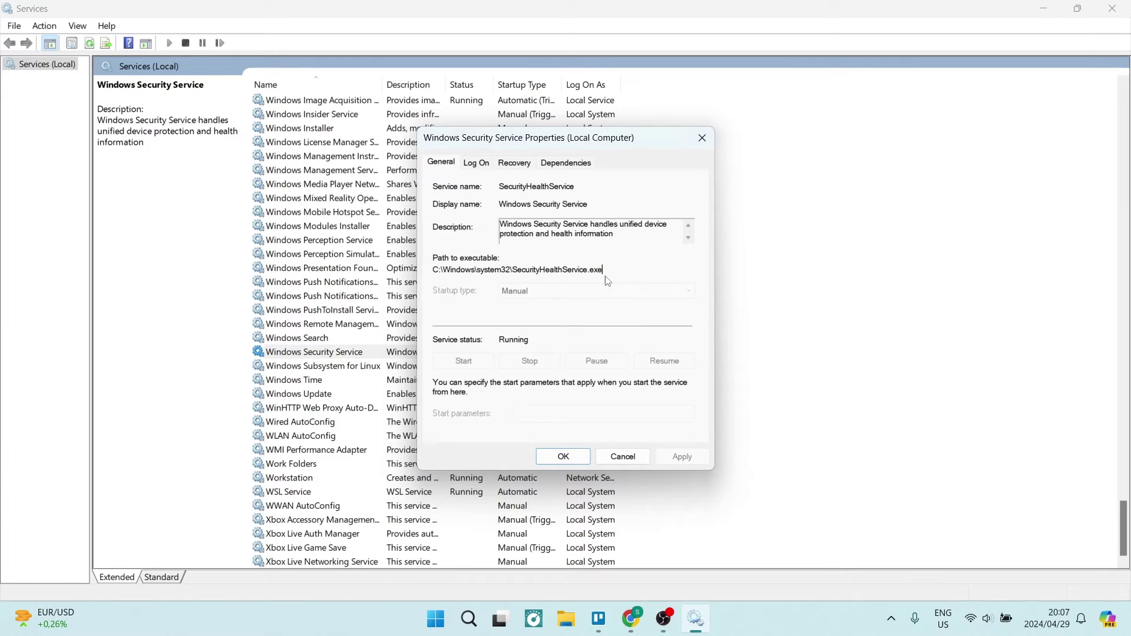
pyautogui.moveTo(608, 271); pyautogui.dragTo(434, 276)
pyautogui.hotkey('ctrl', 'c')
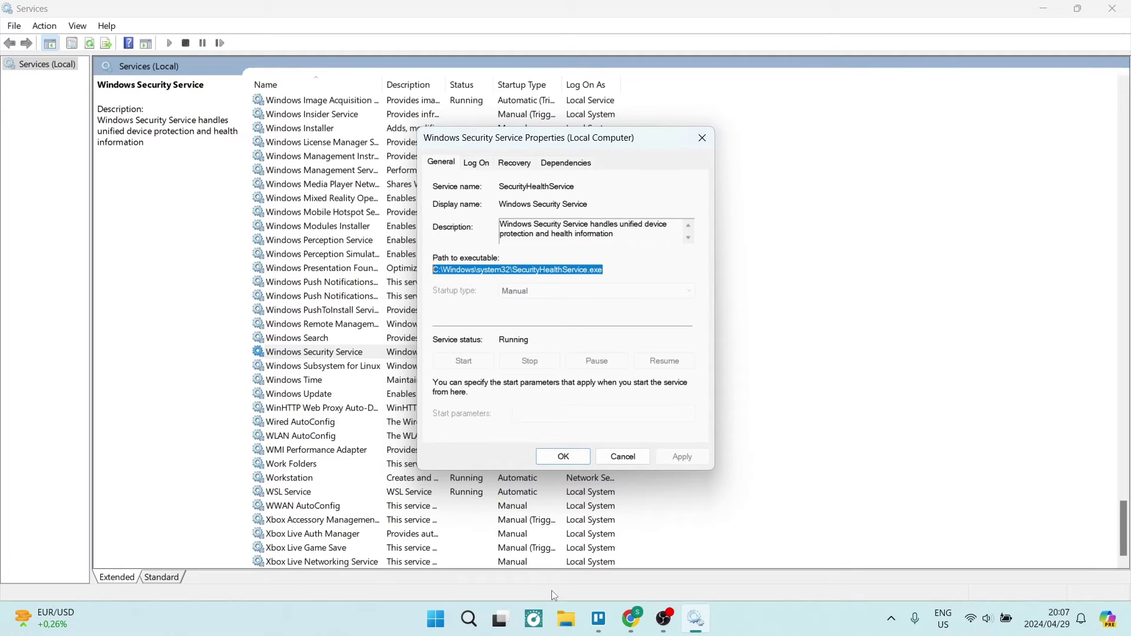
pyautogui.click(563, 622)
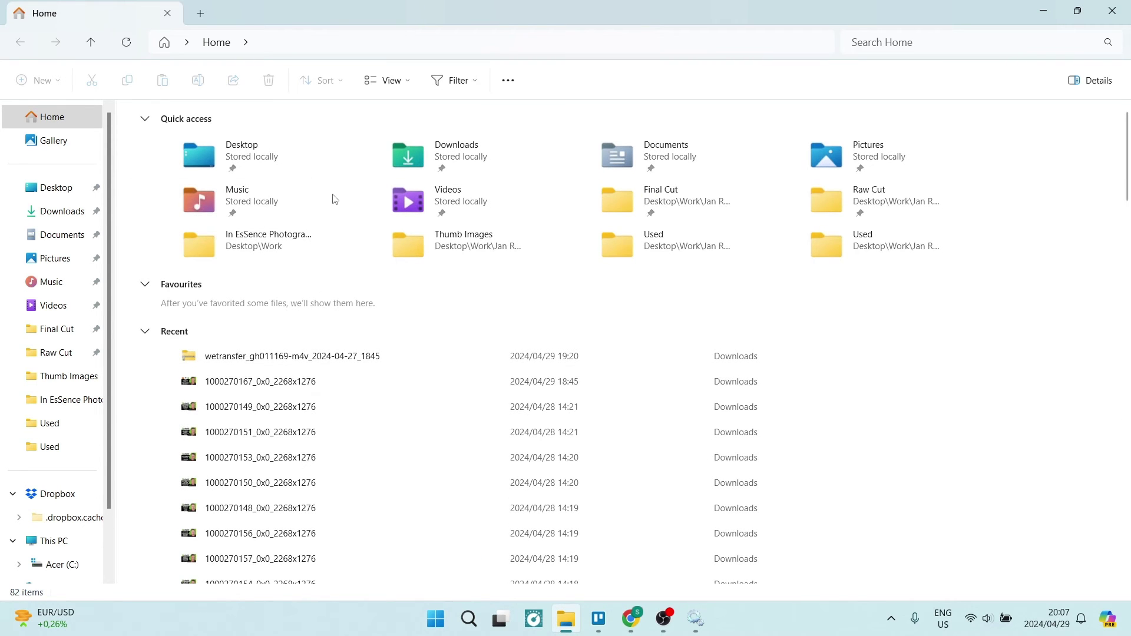
# Step: Navigate File Explorer to C:\Windows\system32 by pasting and trimming the copied path
pyautogui.click(262, 47)
pyautogui.hotkey('ctrl', 'v')
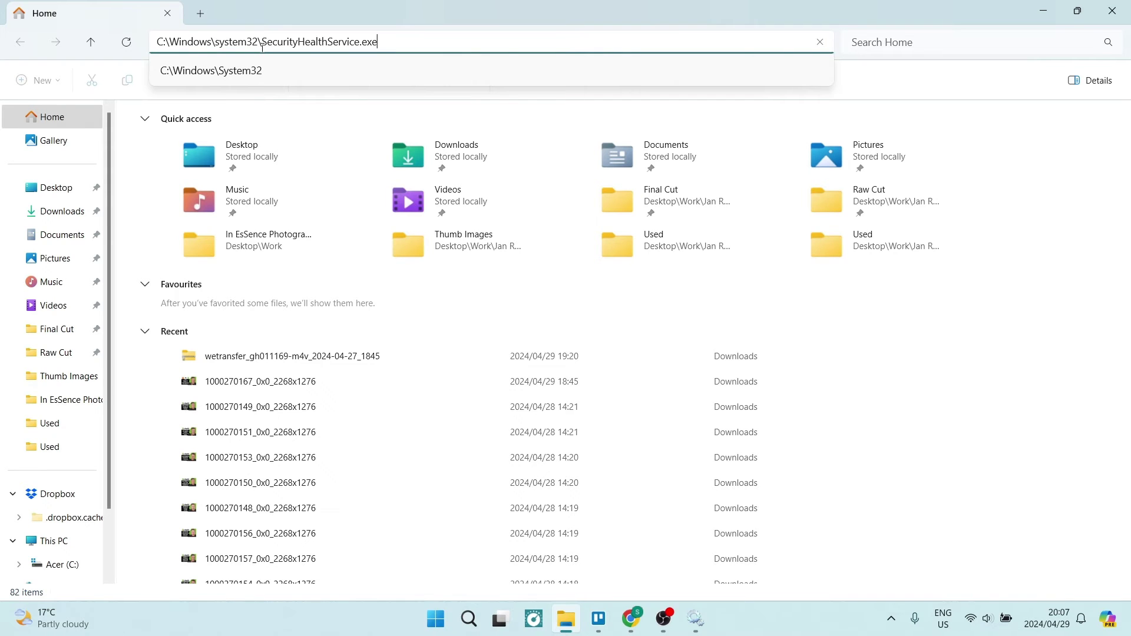
pyautogui.press('BackSpace')
pyautogui.press('BackSpace')
pyautogui.press('BackSpace')
pyautogui.press('BackSpace')
pyautogui.press('BackSpace')
pyautogui.press('BackSpace')
pyautogui.press('BackSpace')
pyautogui.press('BackSpace')
pyautogui.press('BackSpace')
pyautogui.press('BackSpace')
pyautogui.press('BackSpace')
pyautogui.press('BackSpace')
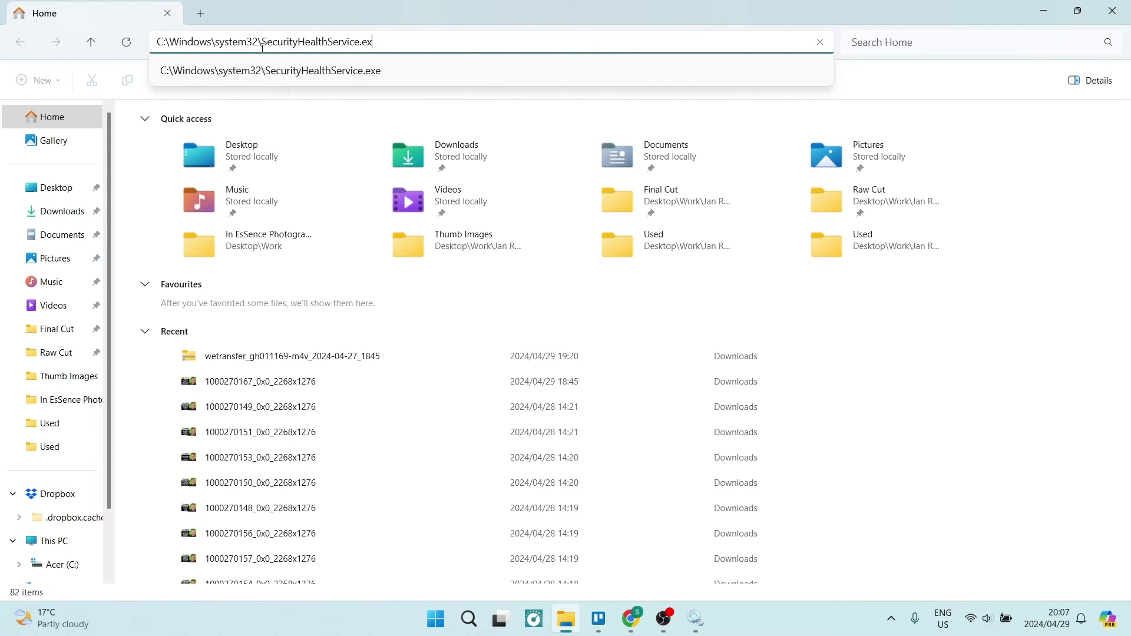
pyautogui.press('BackSpace')
pyautogui.press('BackSpace')
pyautogui.press('BackSpace')
pyautogui.press('BackSpace')
pyautogui.press('BackSpace')
pyautogui.press('BackSpace')
pyautogui.press('BackSpace')
pyautogui.press('BackSpace')
pyautogui.press('BackSpace')
pyautogui.press('BackSpace')
pyautogui.press('BackSpace')
pyautogui.press('BackSpace')
pyautogui.press('BackSpace')
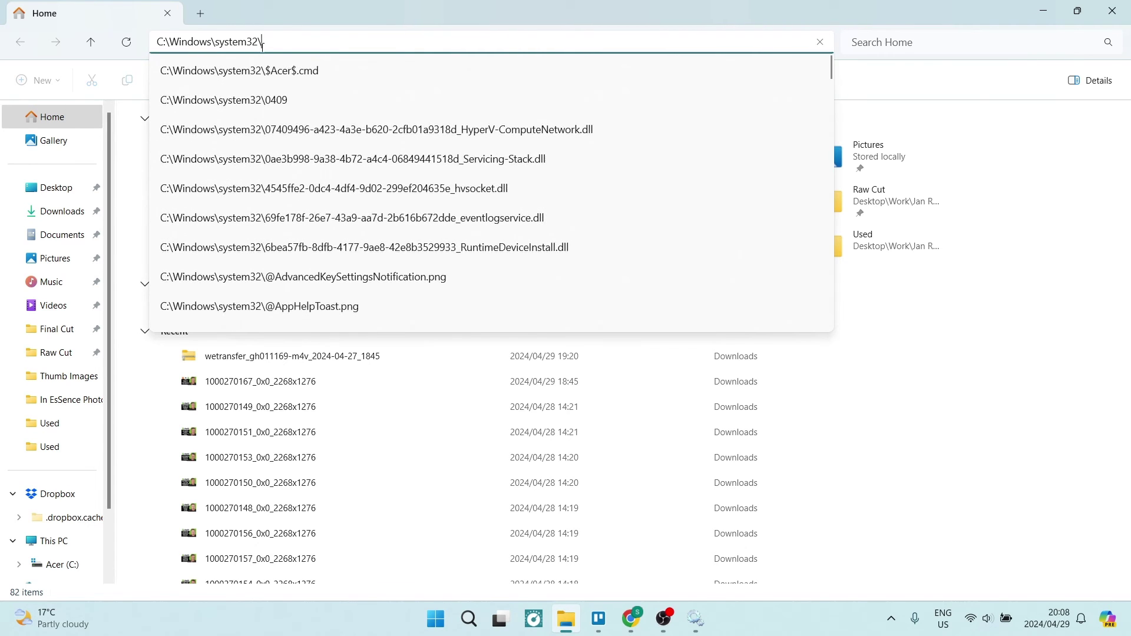
pyautogui.press('Return')
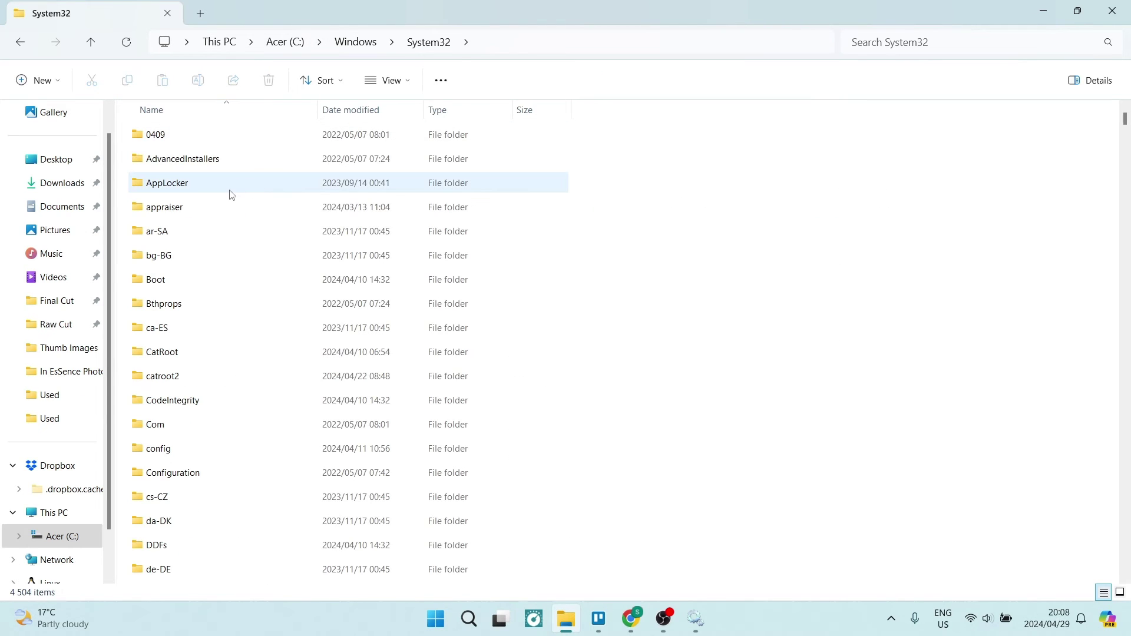
# Step: Browse the System32 folder, select its search box, and return to Services
pyautogui.scroll(-3, 207, 293)
pyautogui.scroll(-15, 198, 323)
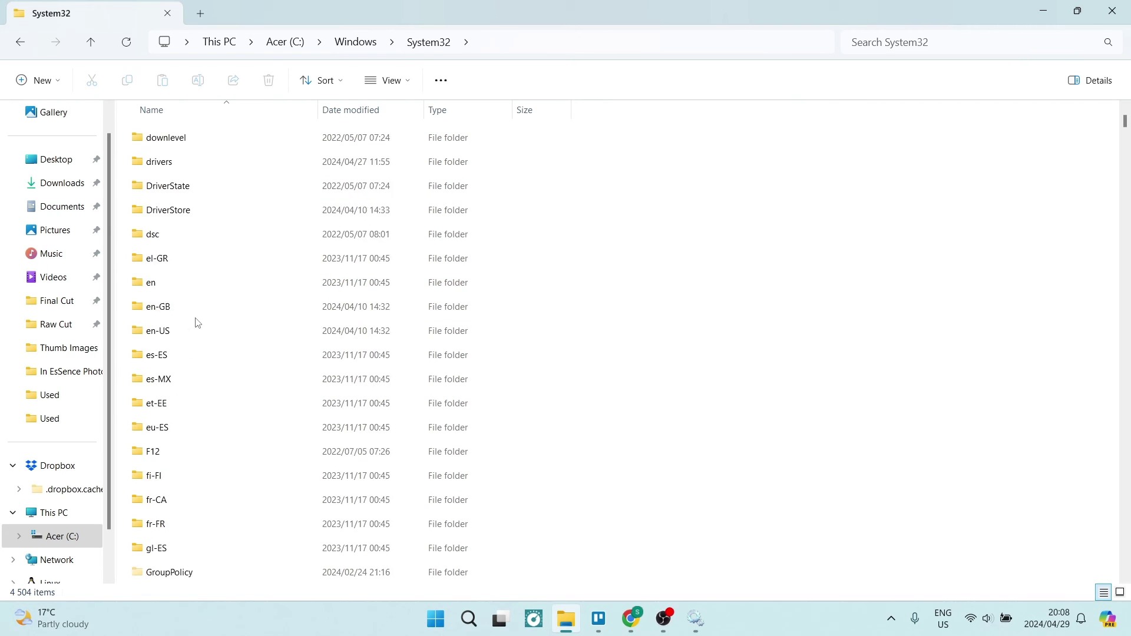
pyautogui.click(905, 43)
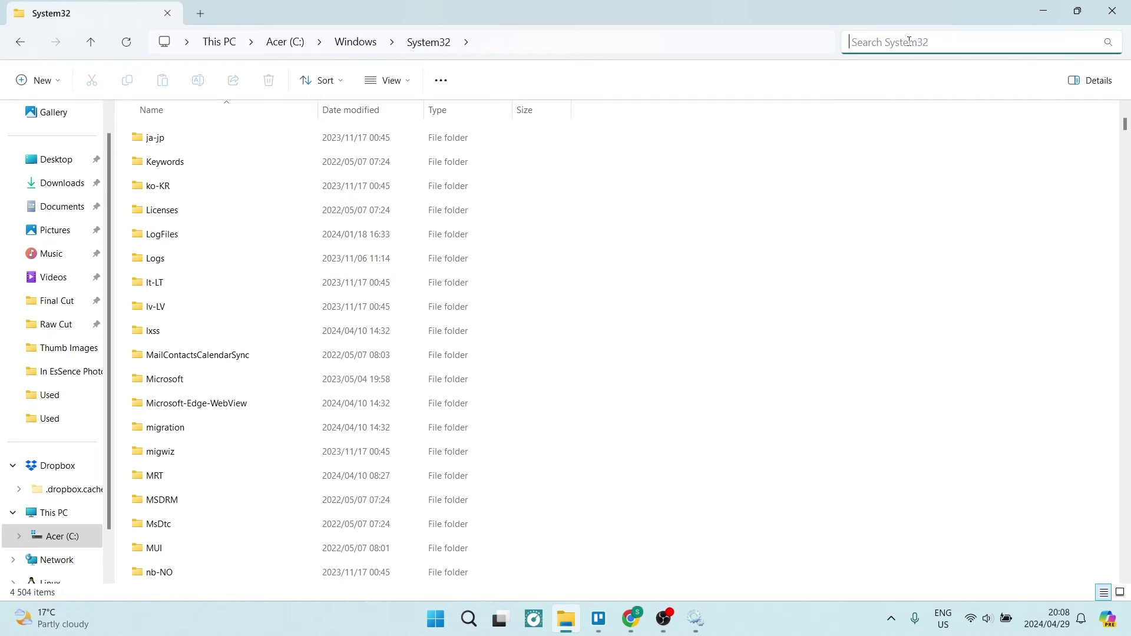
pyautogui.click(696, 618)
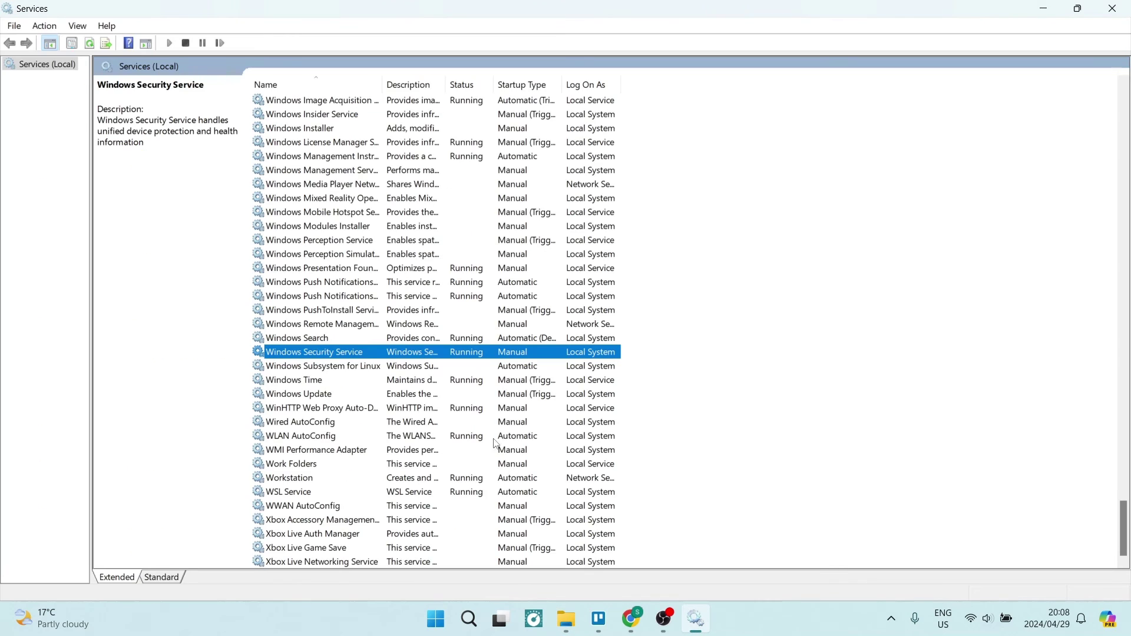
# Step: Reopen Windows Security Service properties and select only SecurityHealthService.exe in its path
pyautogui.doubleClick(341, 352)
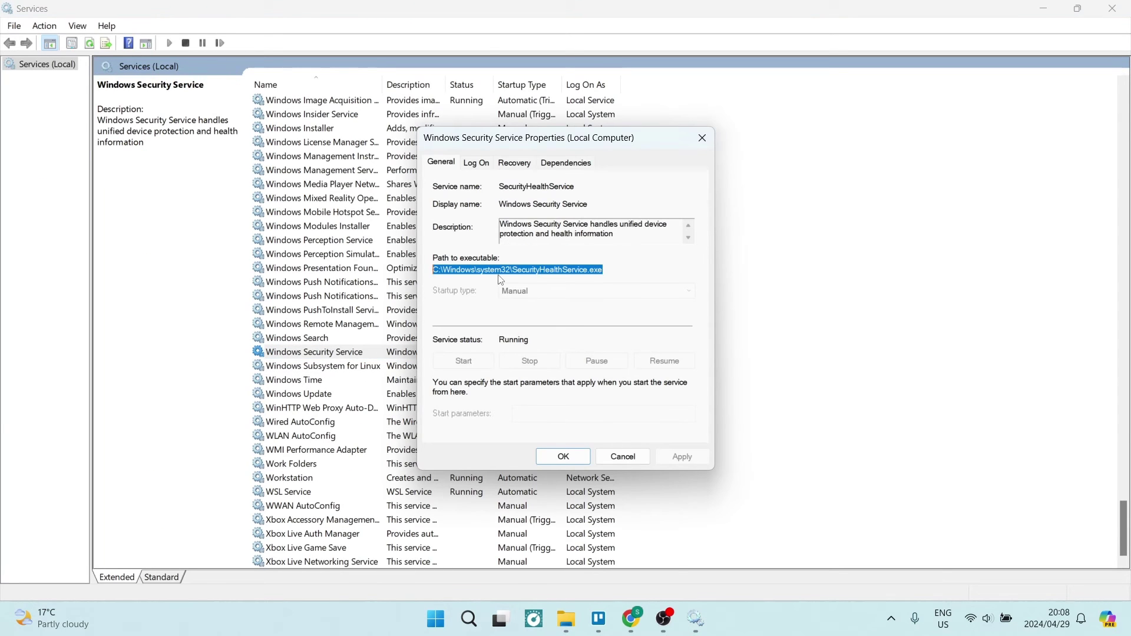
pyautogui.moveTo(475, 270); pyautogui.dragTo(515, 275)
pyautogui.hotkey('ctrl', 'c')
# Step: Search System32 for SecurityHealthService.exe, finding the 142 KB application, then return to the Services console
pyautogui.click(562, 622)
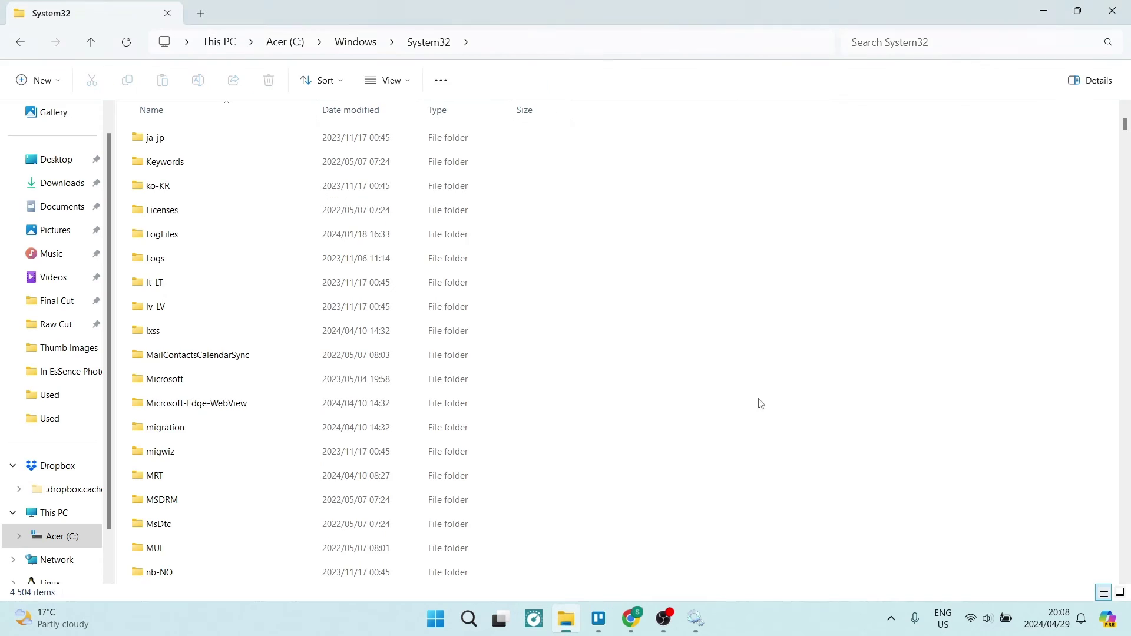
pyautogui.click(929, 46)
pyautogui.hotkey('ctrl', 'v')
pyautogui.press('Return')
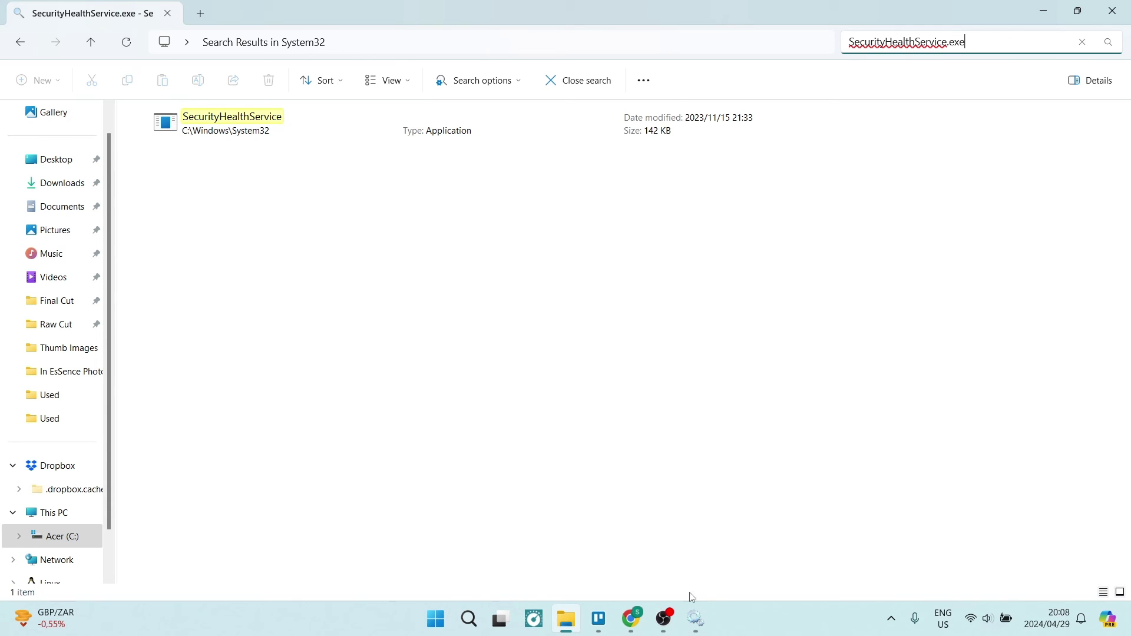
pyautogui.click(695, 617)
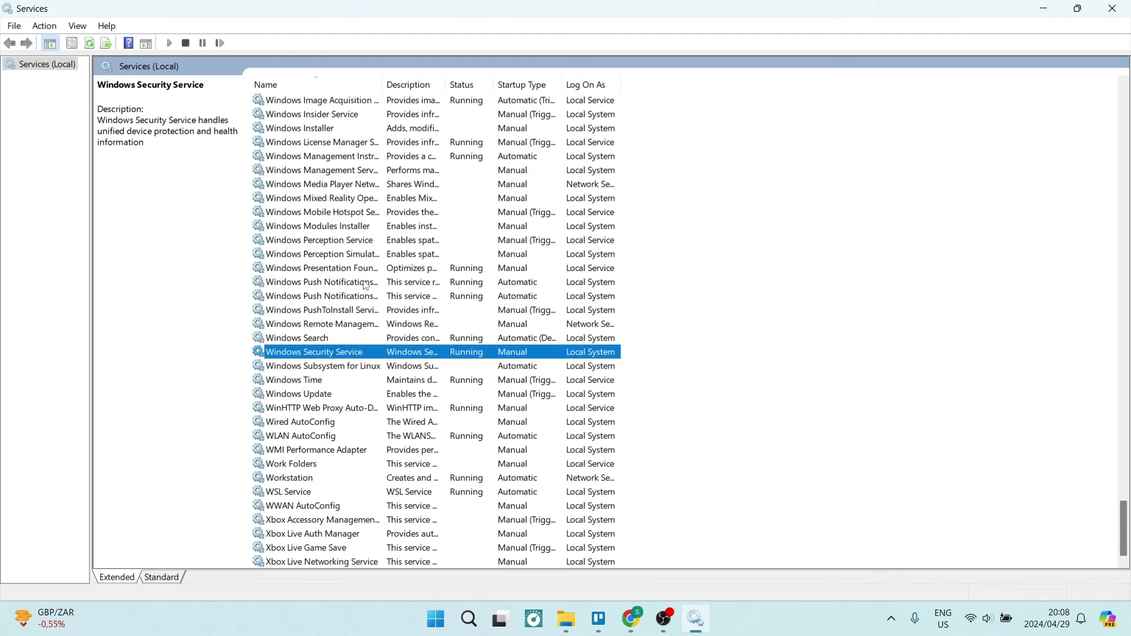
pyautogui.doubleClick(345, 352)
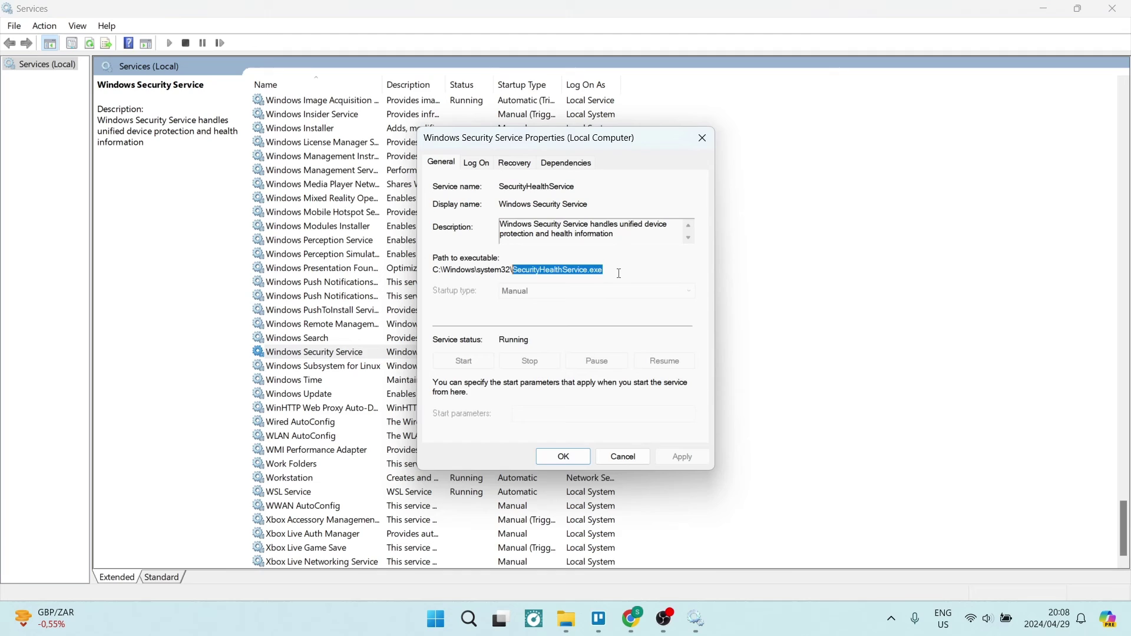
pyautogui.click(560, 270)
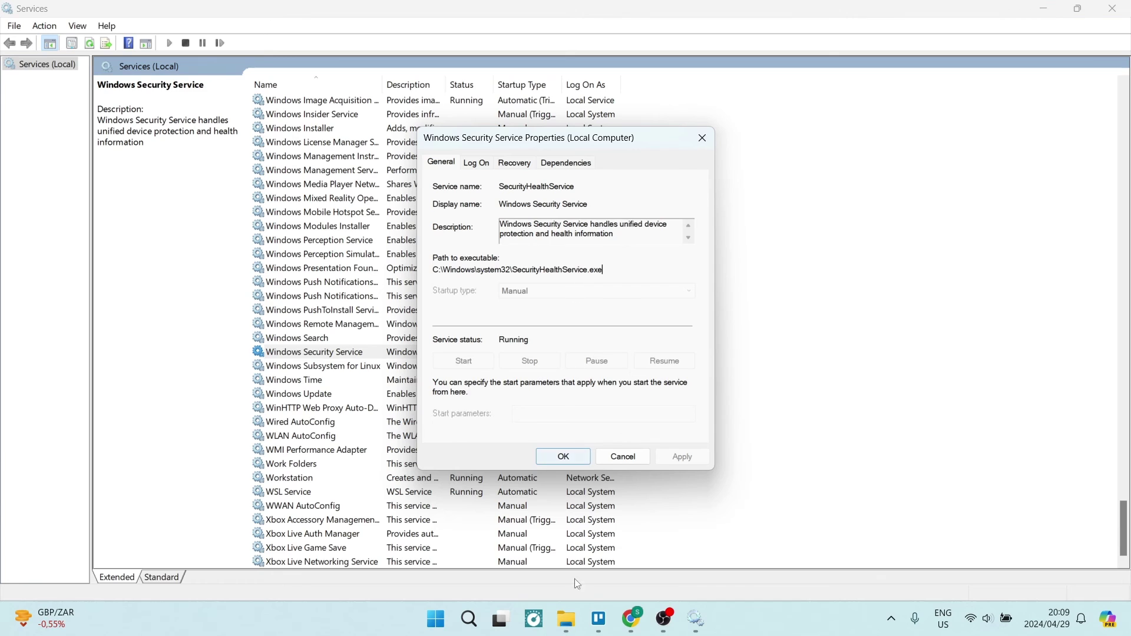
pyautogui.click(566, 620)
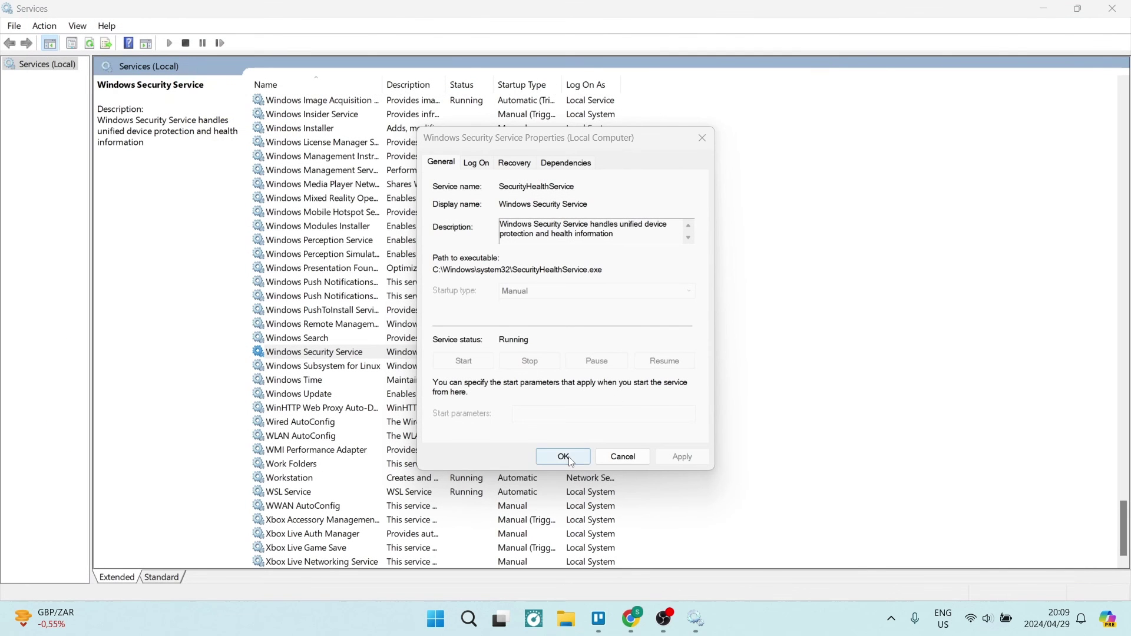
pyautogui.click(567, 459)
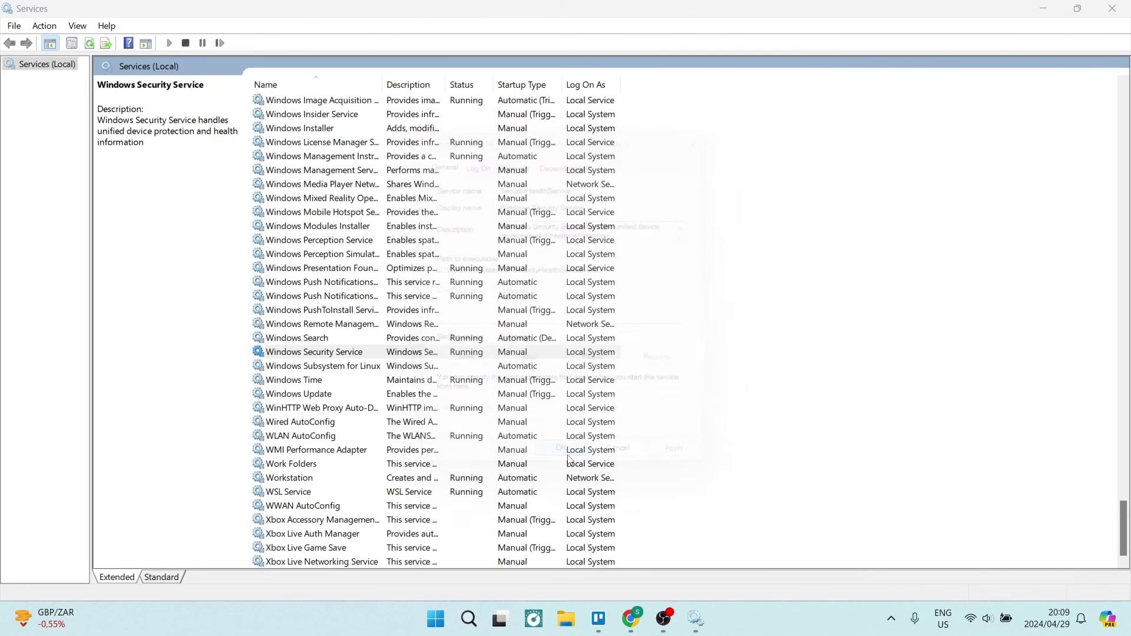
# Step: Close the Services console to leave just the desktop shortcuts on screen
pyautogui.click(1112, 8)
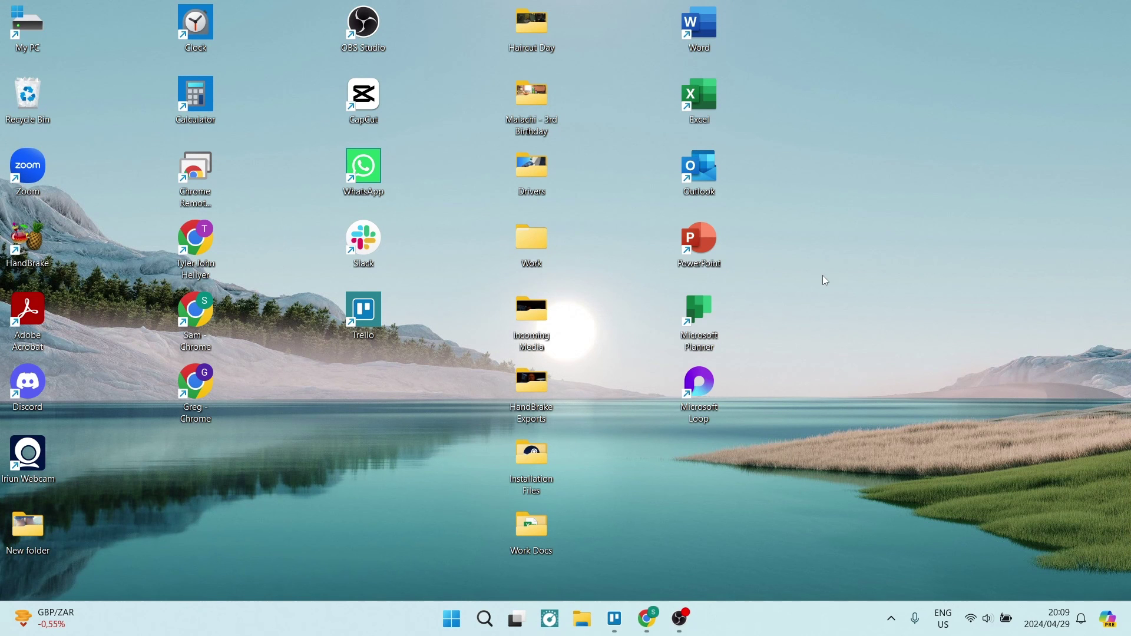